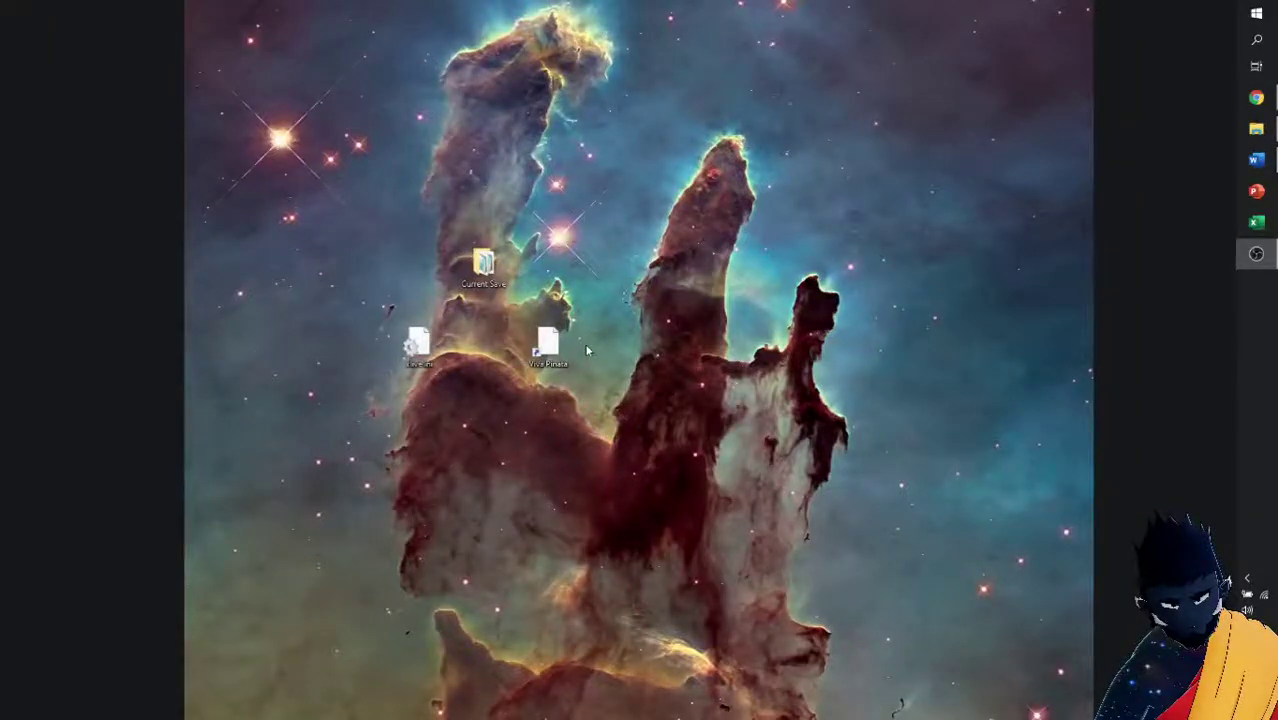
Step: Open the game's installation folder from the Viva Pinata desktop shortcut and stretch its window to full screen height
left_click(1259, 168)
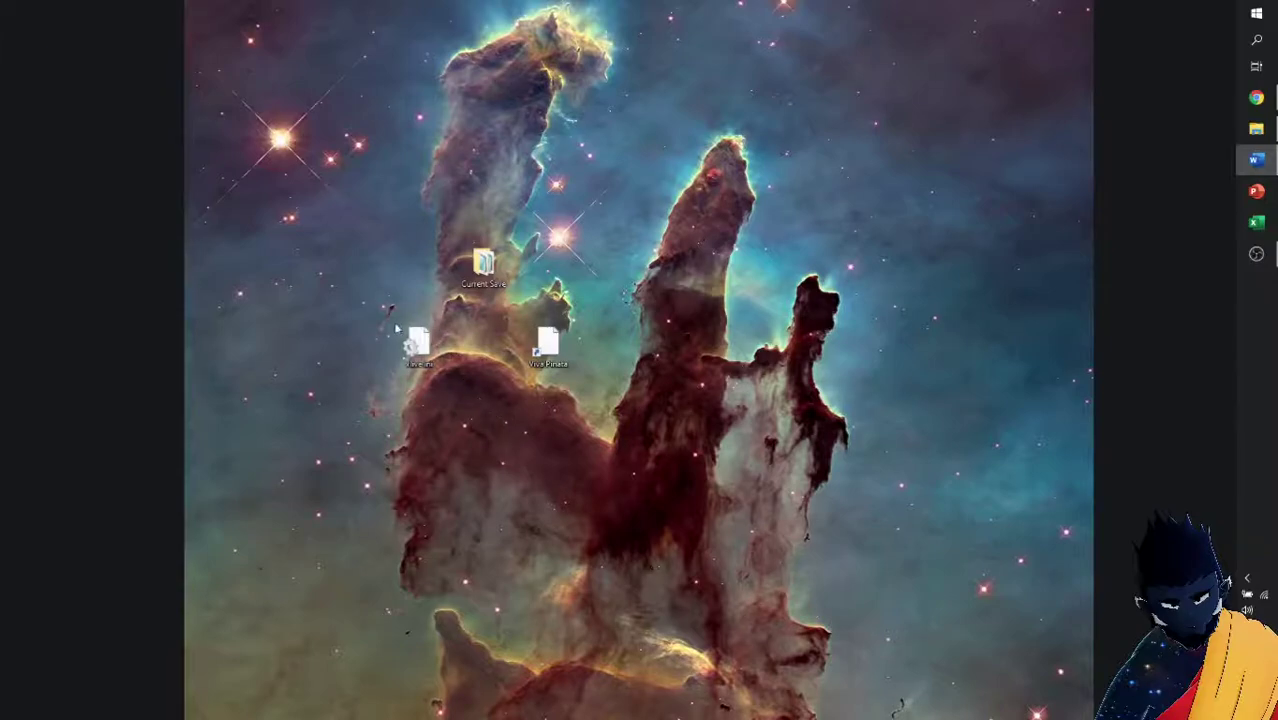
left_click_drag(414, 345, 547, 265)
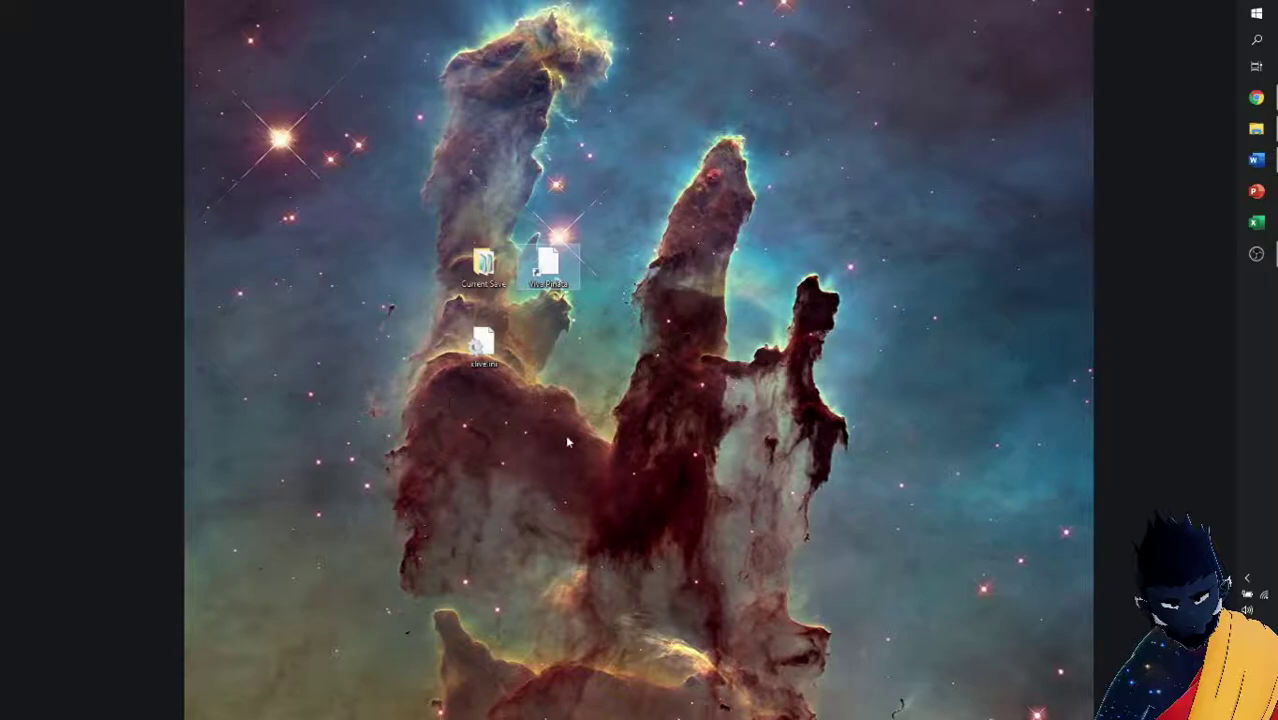
right_click(545, 264)
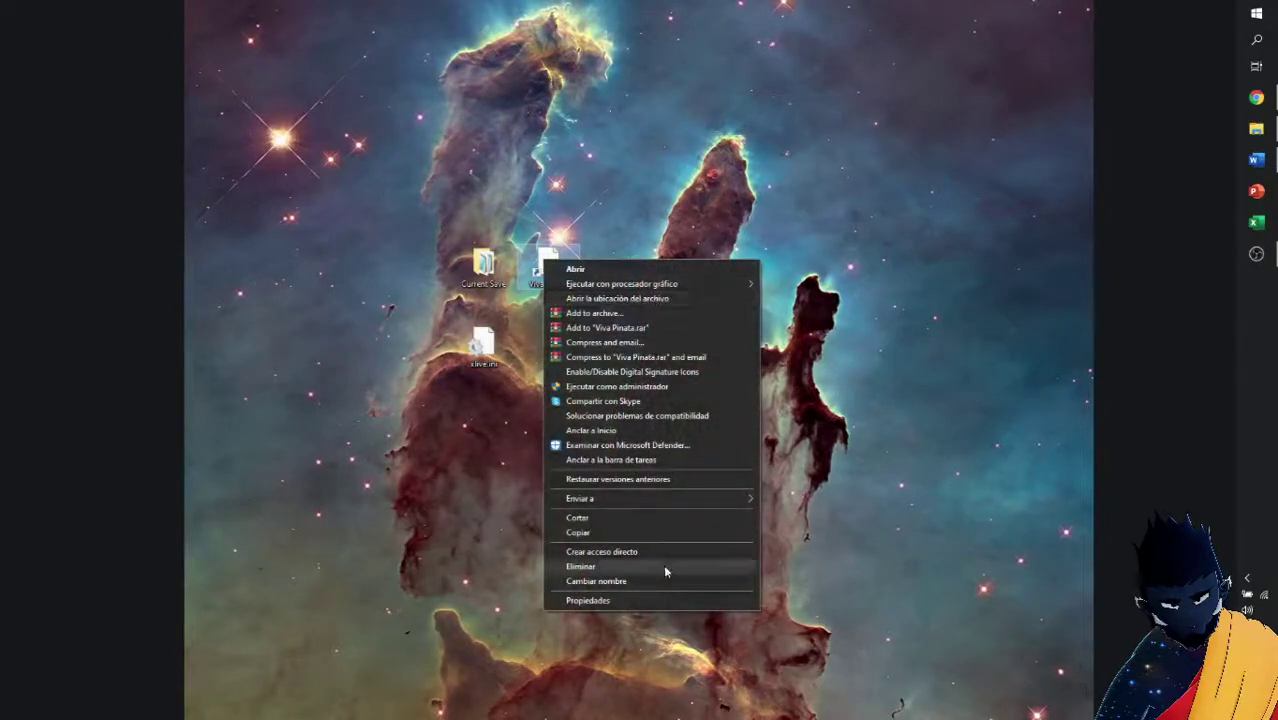
left_click(745, 301)
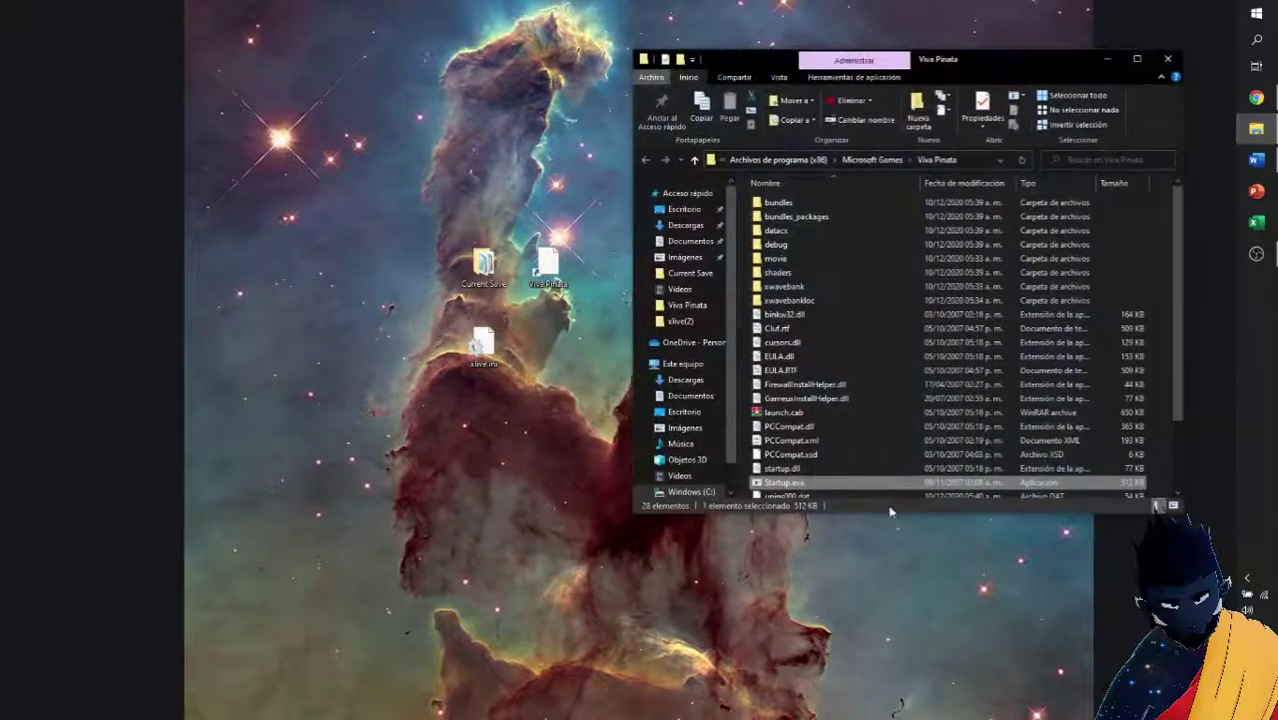
double_click(1006, 512)
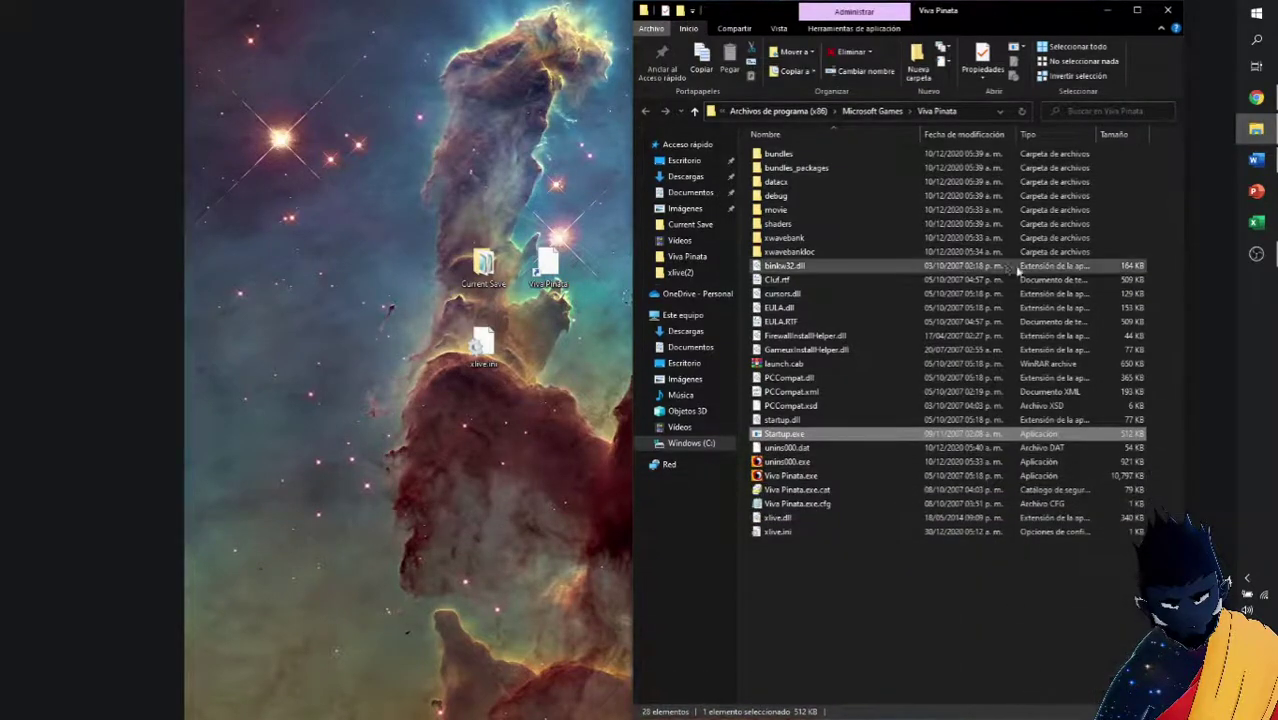
Step: Move xlive.ini from the Viva Pinata folder to the desktop and open it with Notepad (Bloc de notas)
left_click(791, 536)
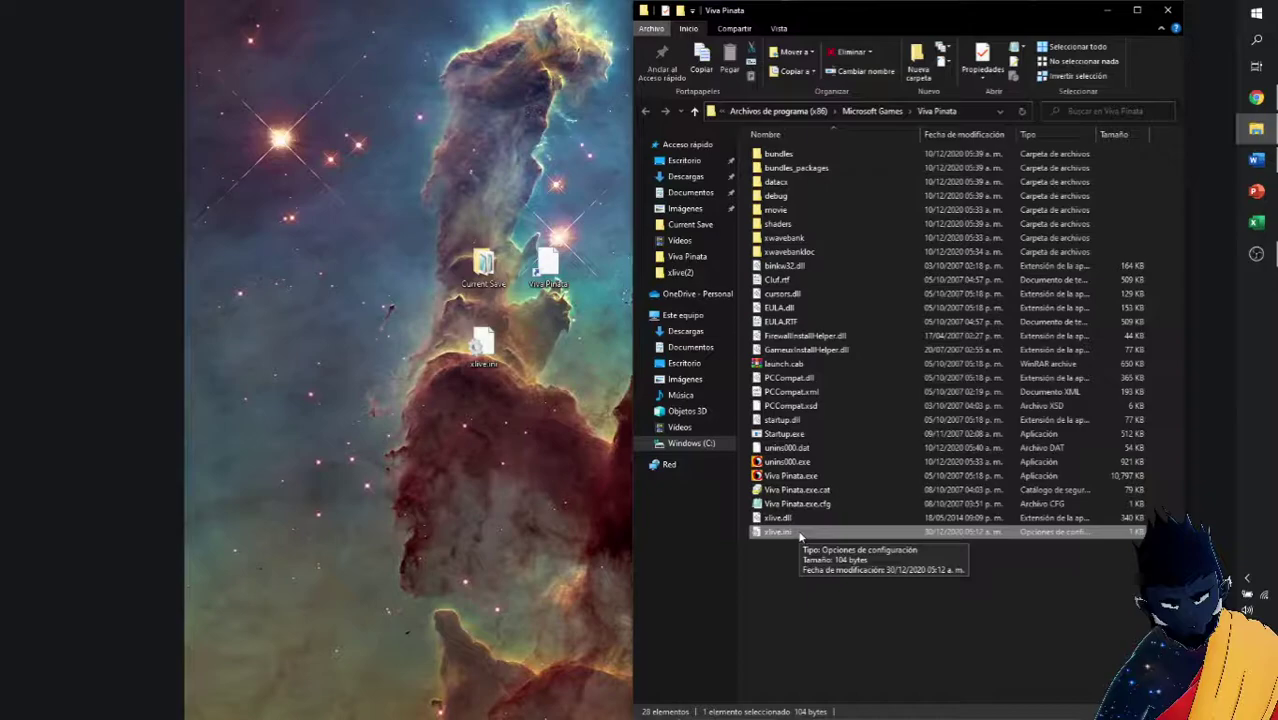
left_click_drag(800, 537, 404, 474)
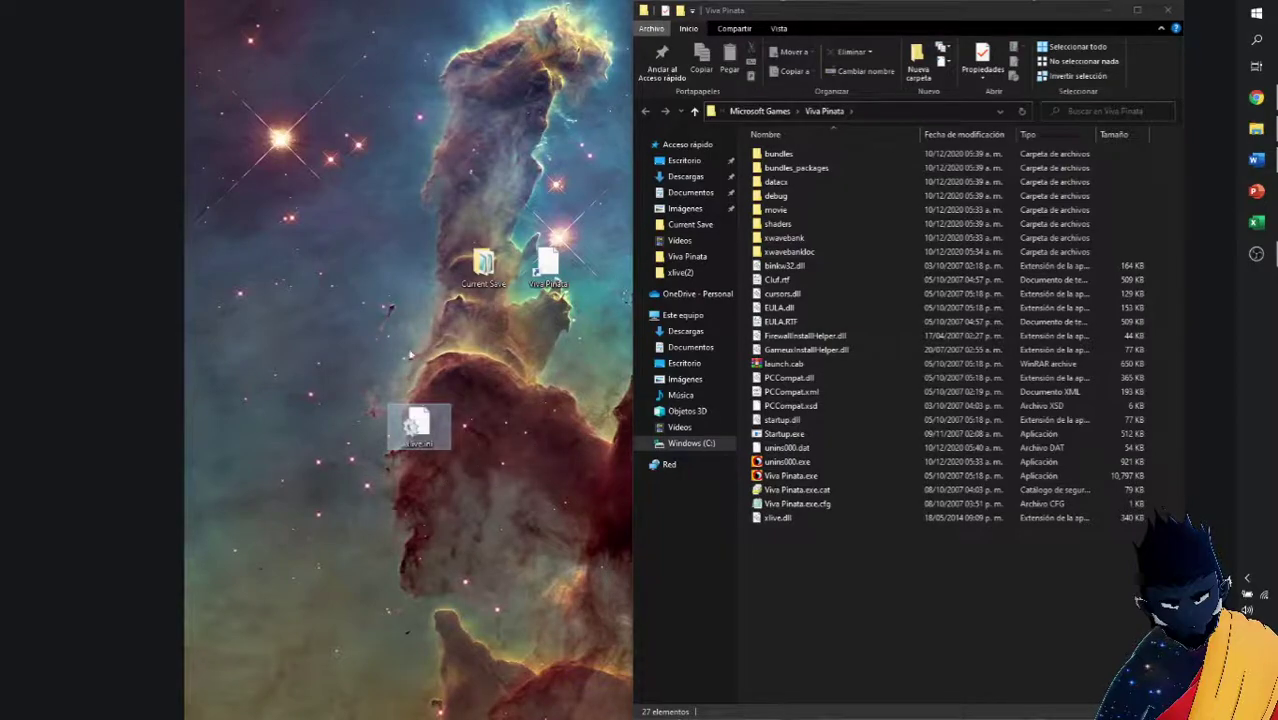
right_click(407, 426)
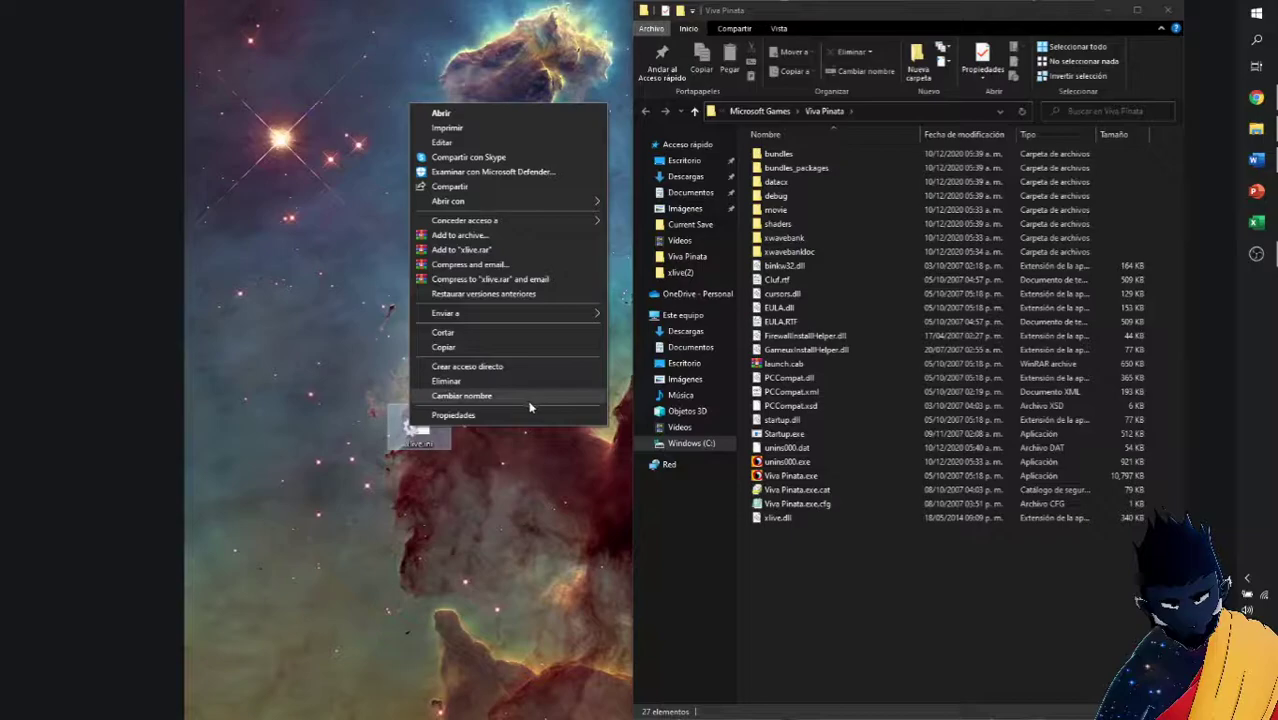
mouse_move(549, 202)
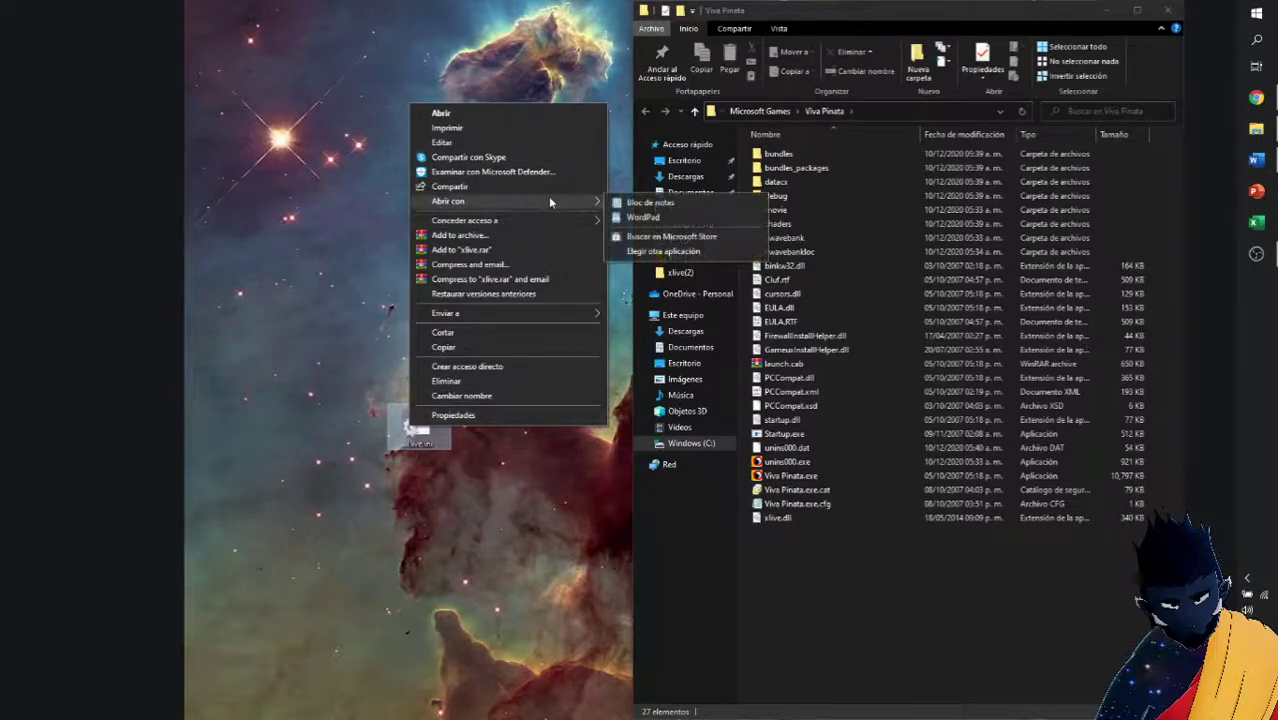
left_click(674, 204)
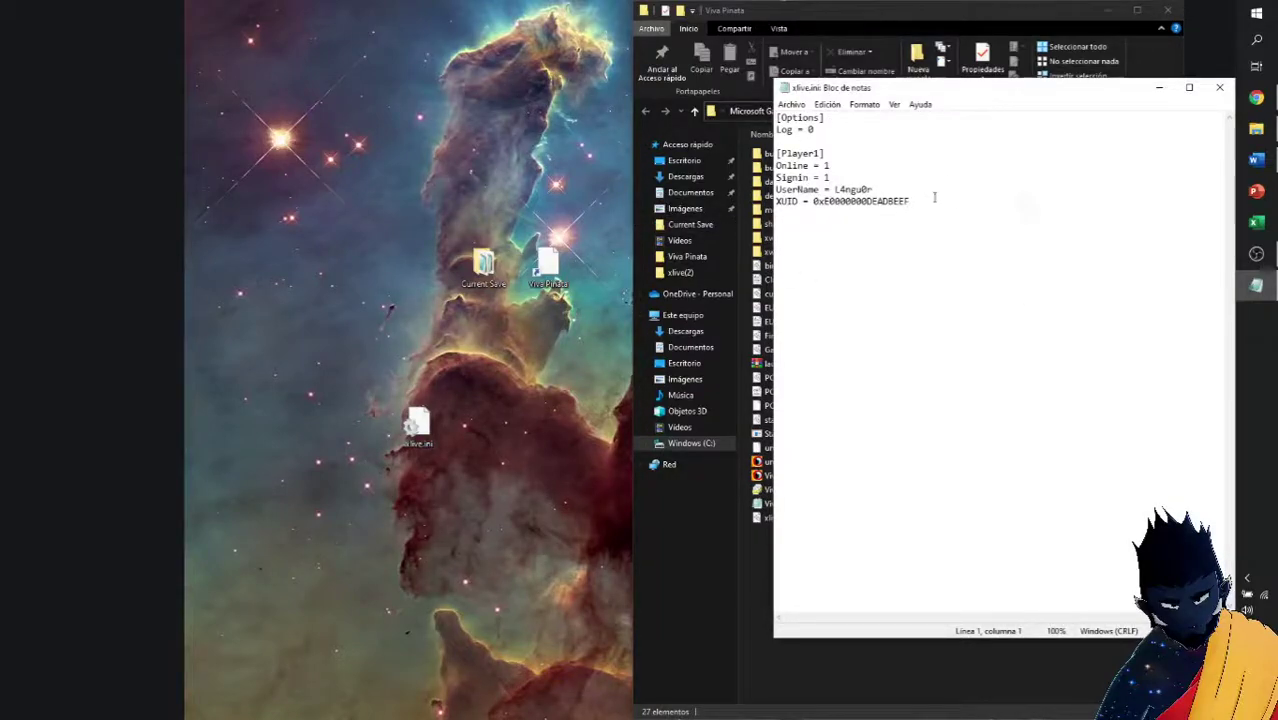
Step: Duplicate the whole [Player1] block in xlive.ini, placing the copy below the original after a blank line
left_click_drag(911, 201, 815, 206)
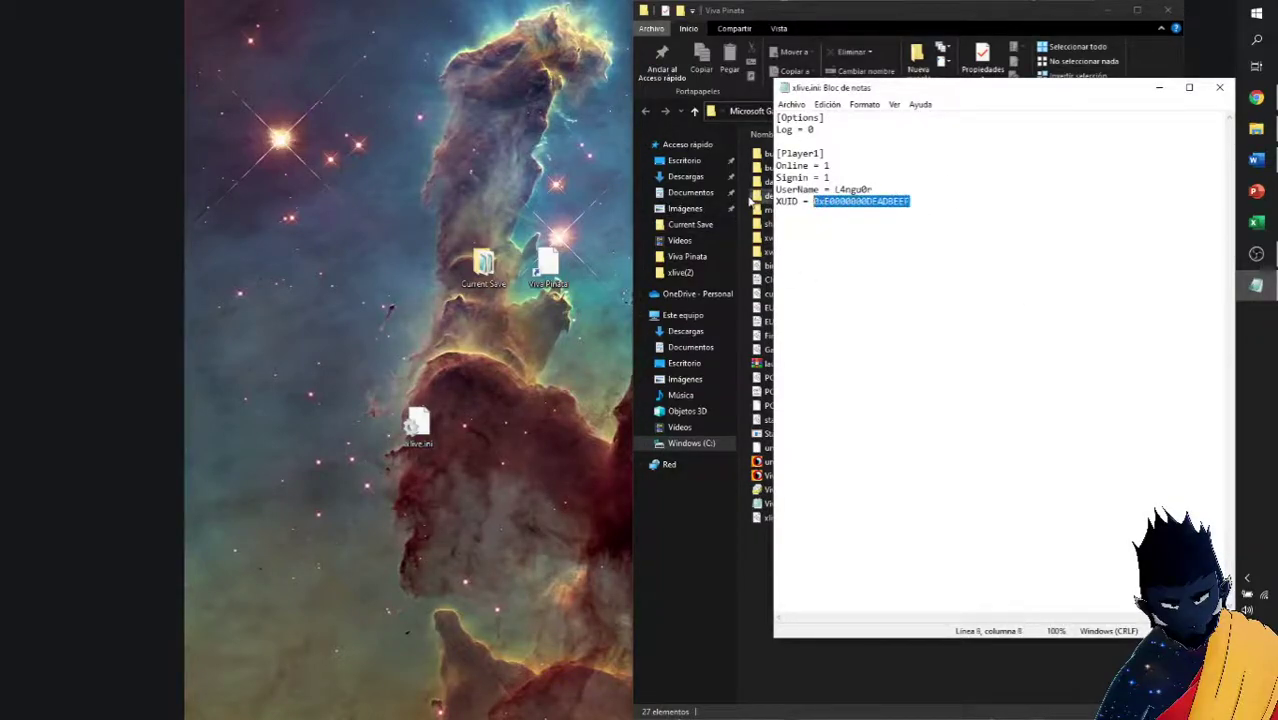
double_click(885, 188)
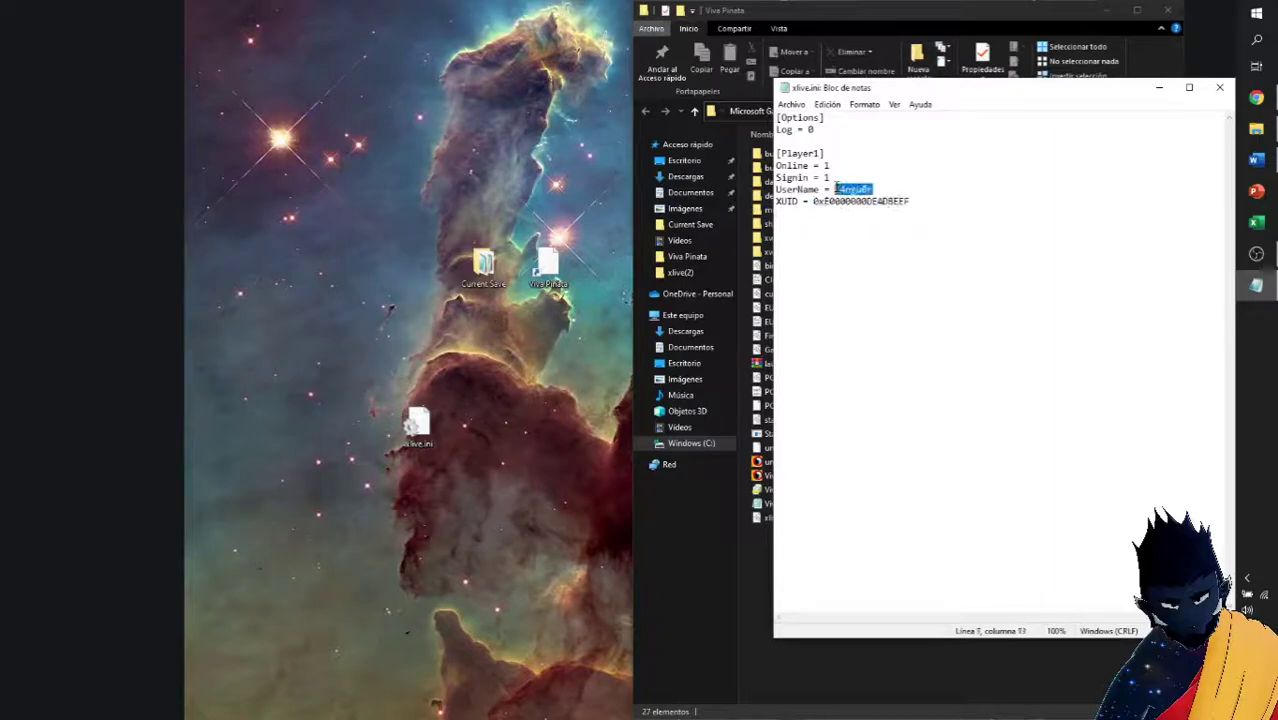
left_click(922, 209)
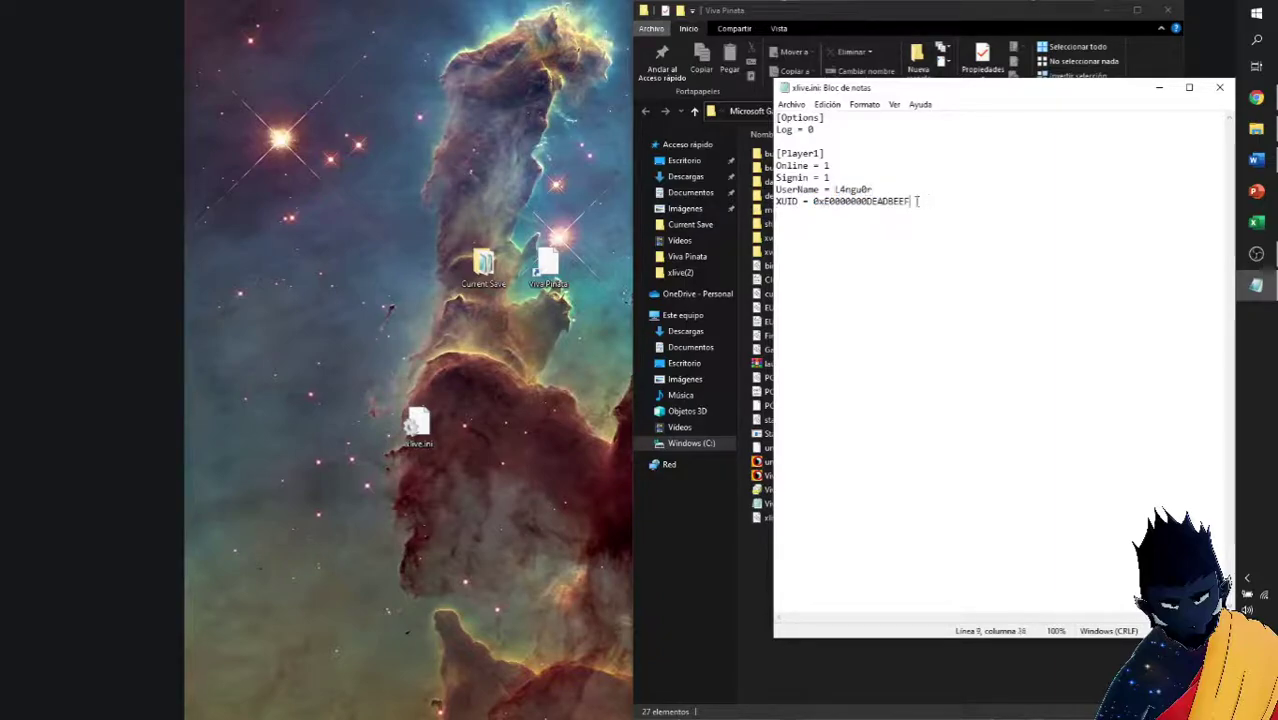
left_click_drag(927, 202, 757, 156)
key("ctrl+c")
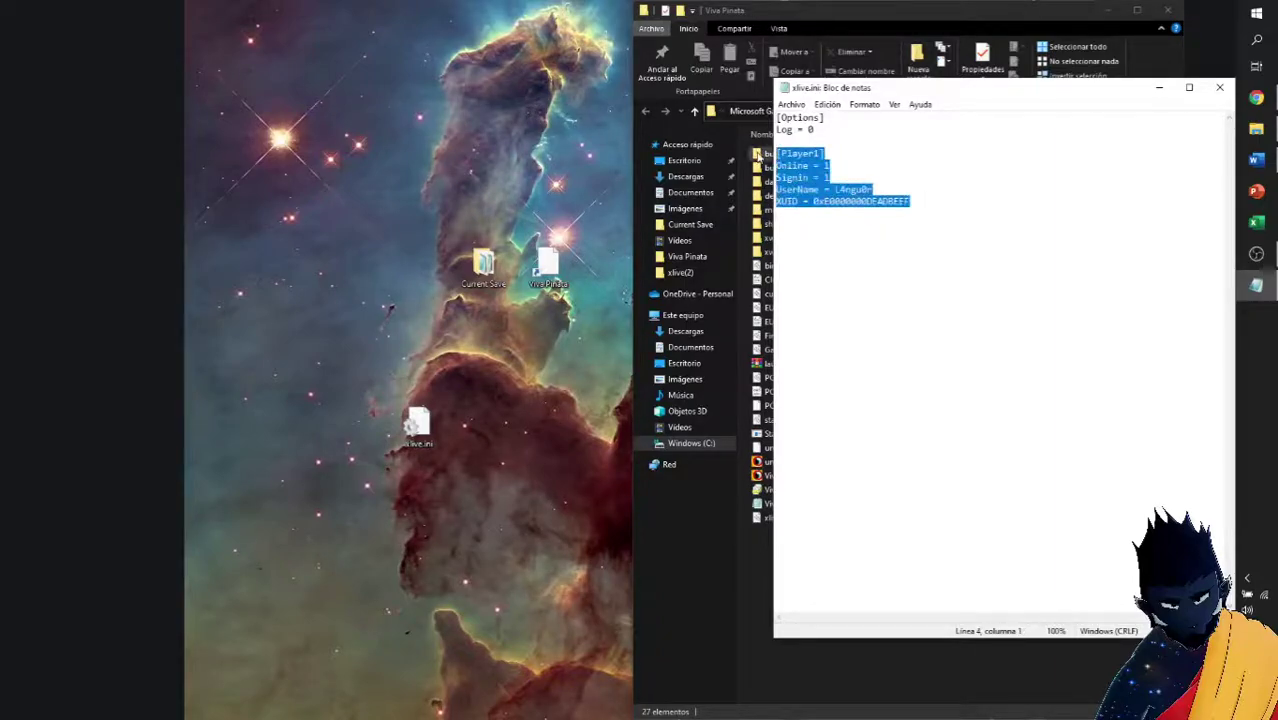
left_click(971, 209)
key("Return")
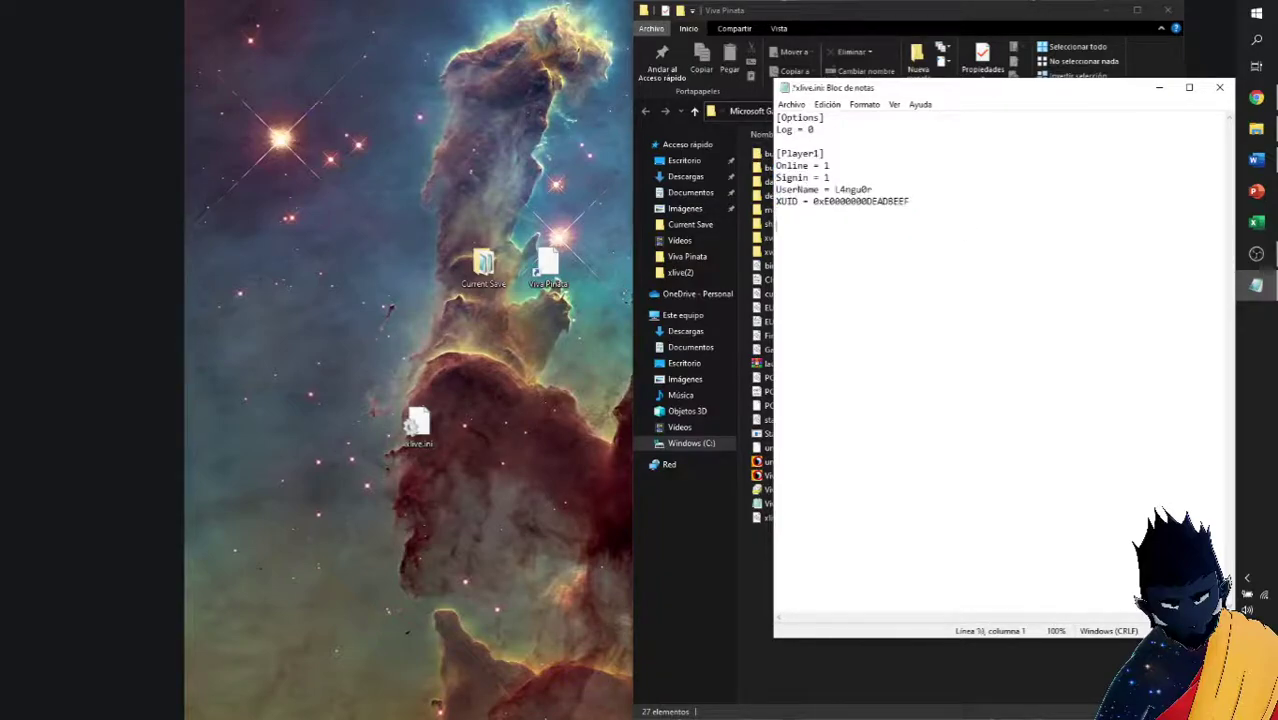
key("ctrl+v")
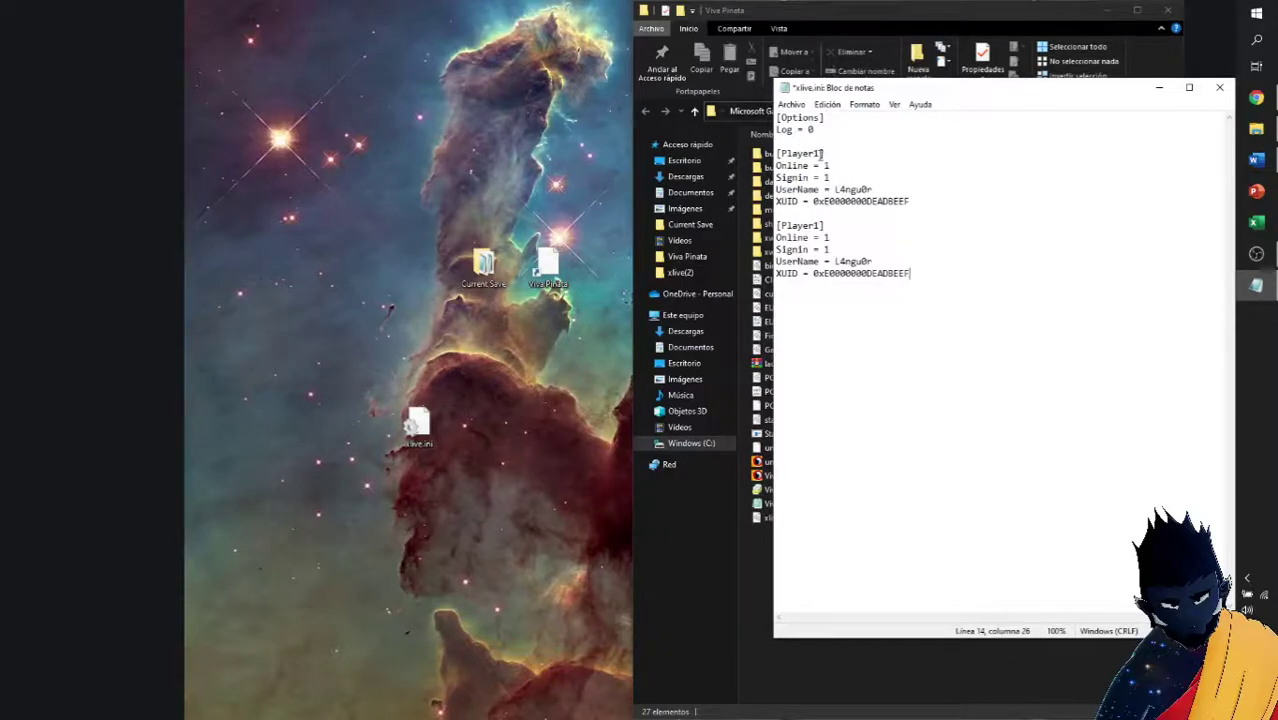
Step: Rename the first block's header to [Player] and clear the XUID value in the second block
left_click(820, 153)
key("BackSpace")
left_click_drag(910, 273, 815, 280)
key("BackSpace")
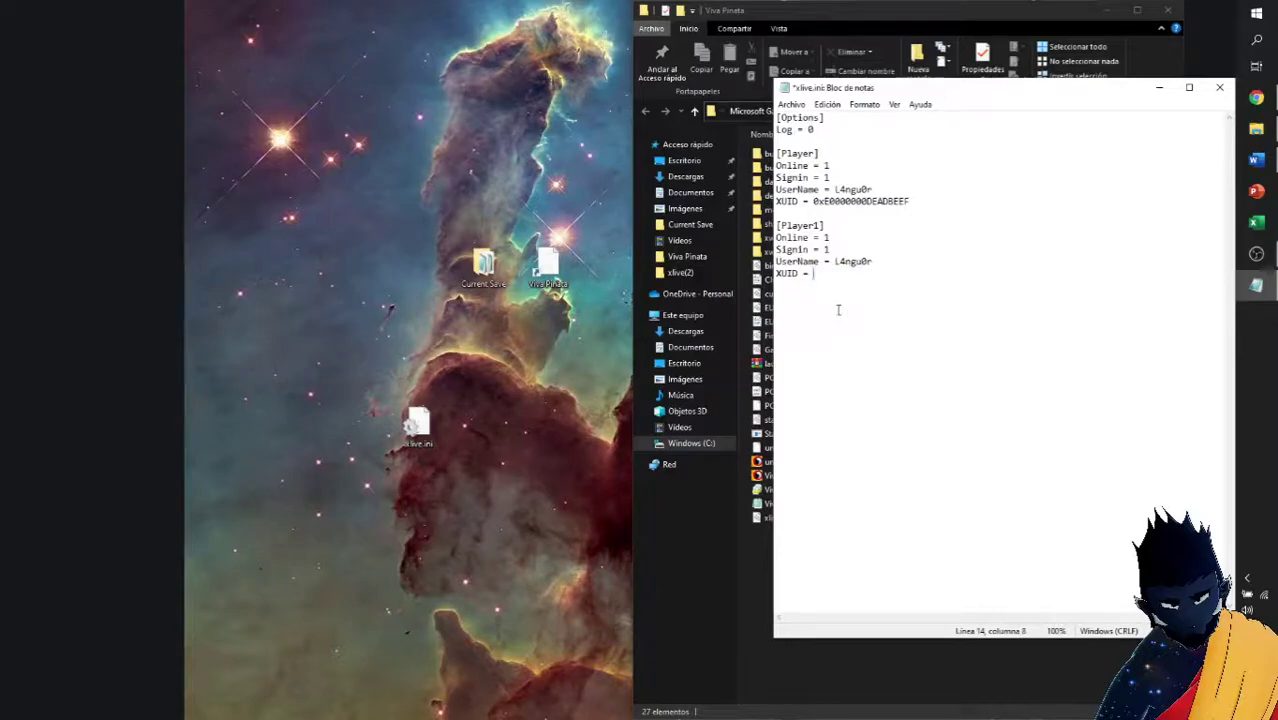
Step: Switch to Chrome, resolve the Xbox gamertag on the Xbox XUID Grabber page, and copy the resulting XUID
left_click(1256, 97)
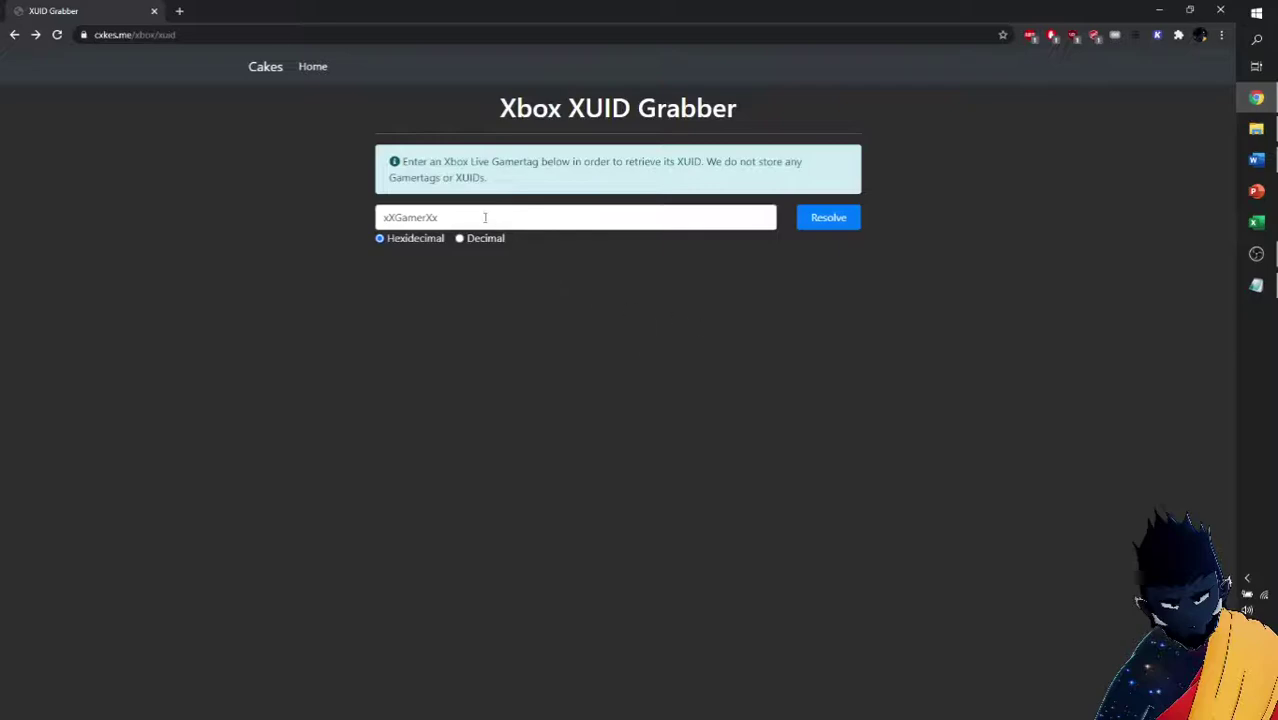
left_click_drag(485, 215, 358, 221)
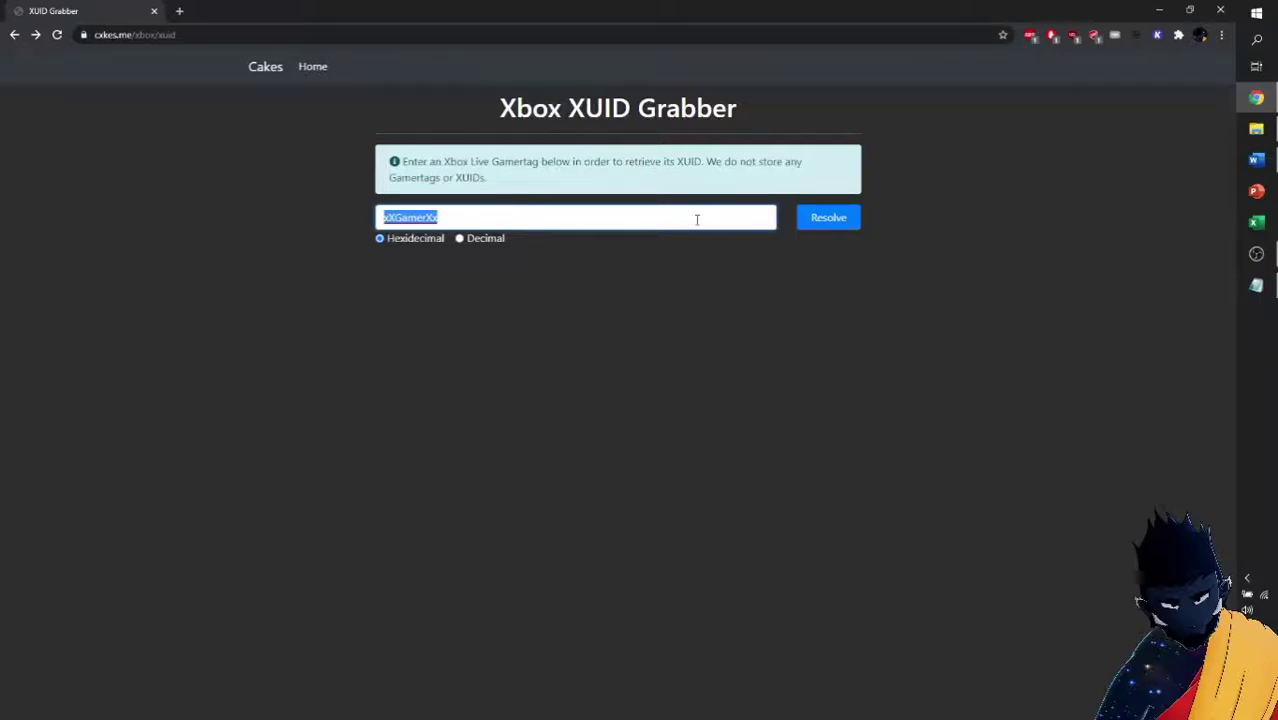
left_click(948, 269)
left_click(831, 222)
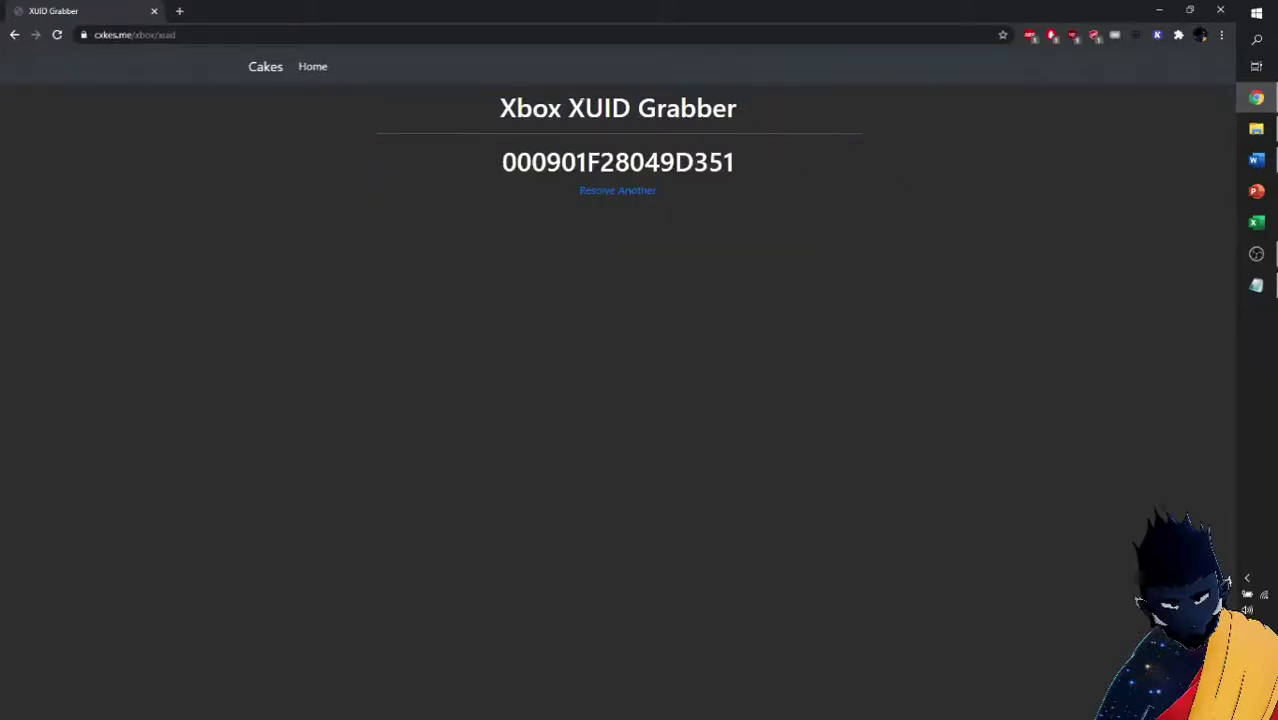
left_click_drag(502, 165, 733, 165)
key("ctrl+c")
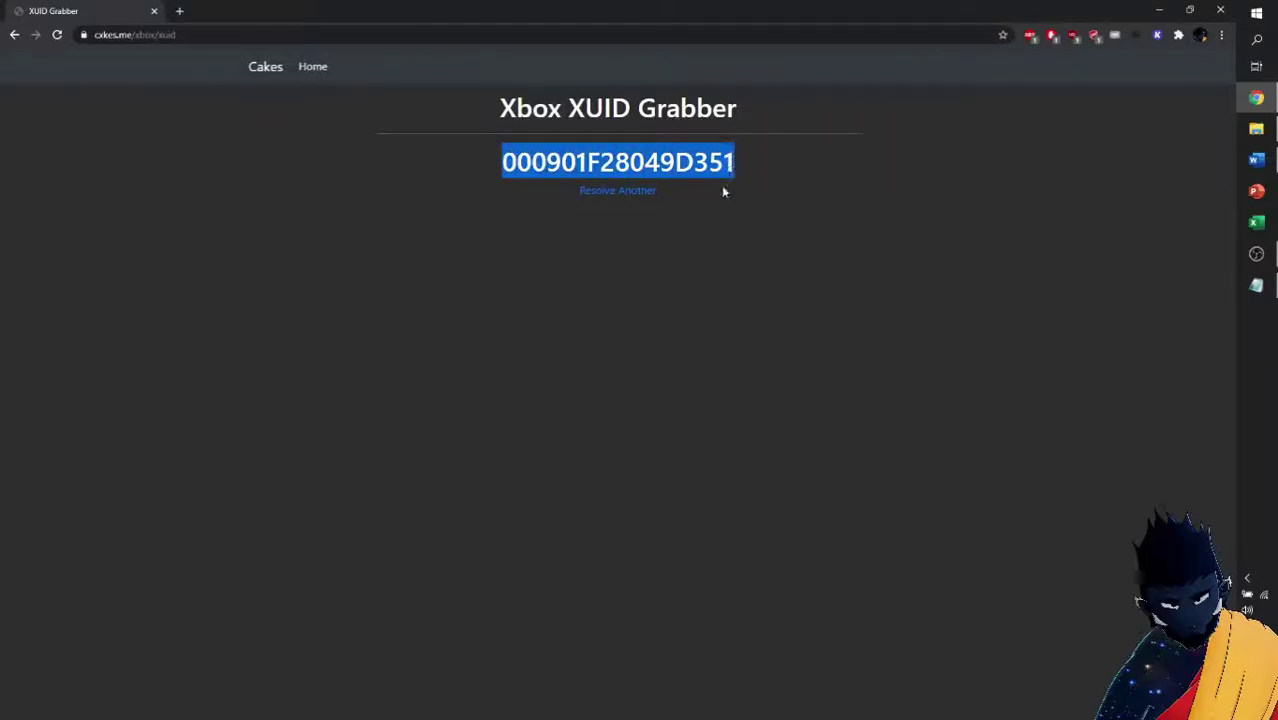
Step: Switch to Notepad, paste the copied XUID into the [Player1] block, then save and close xlive.ini
key("alt+Tab")
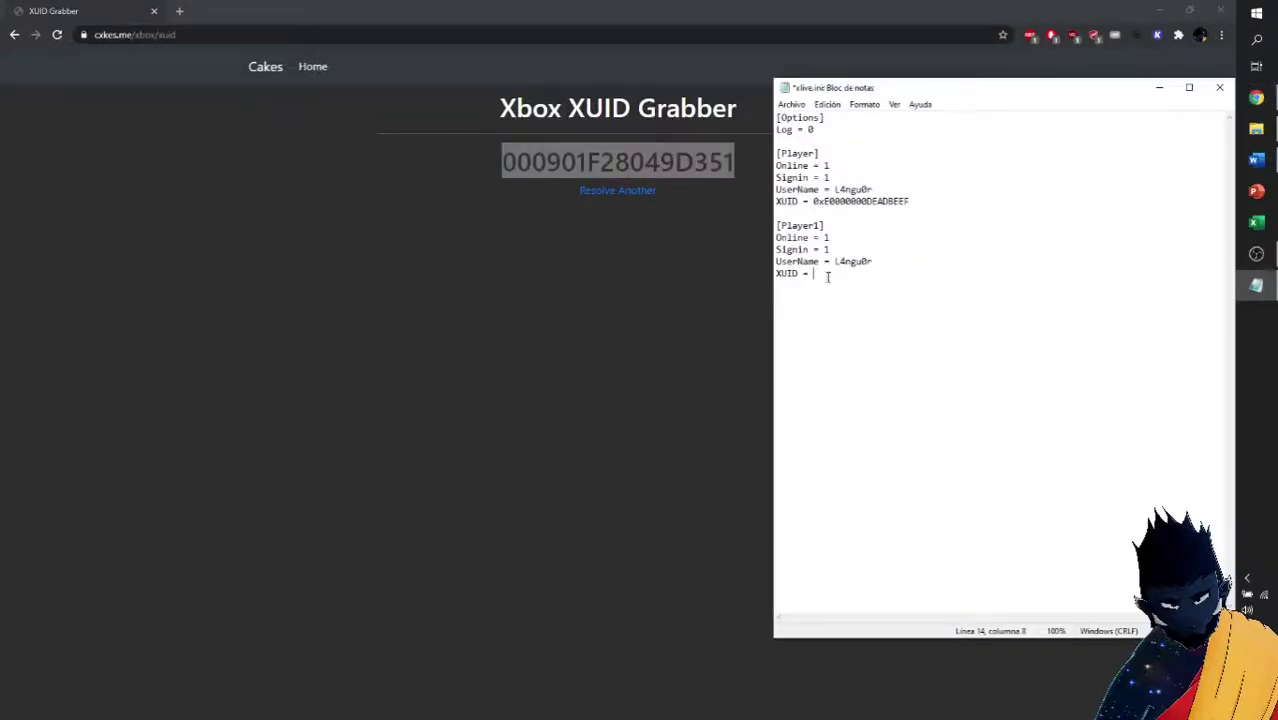
key("ctrl+v")
left_click(791, 104)
left_click(826, 164)
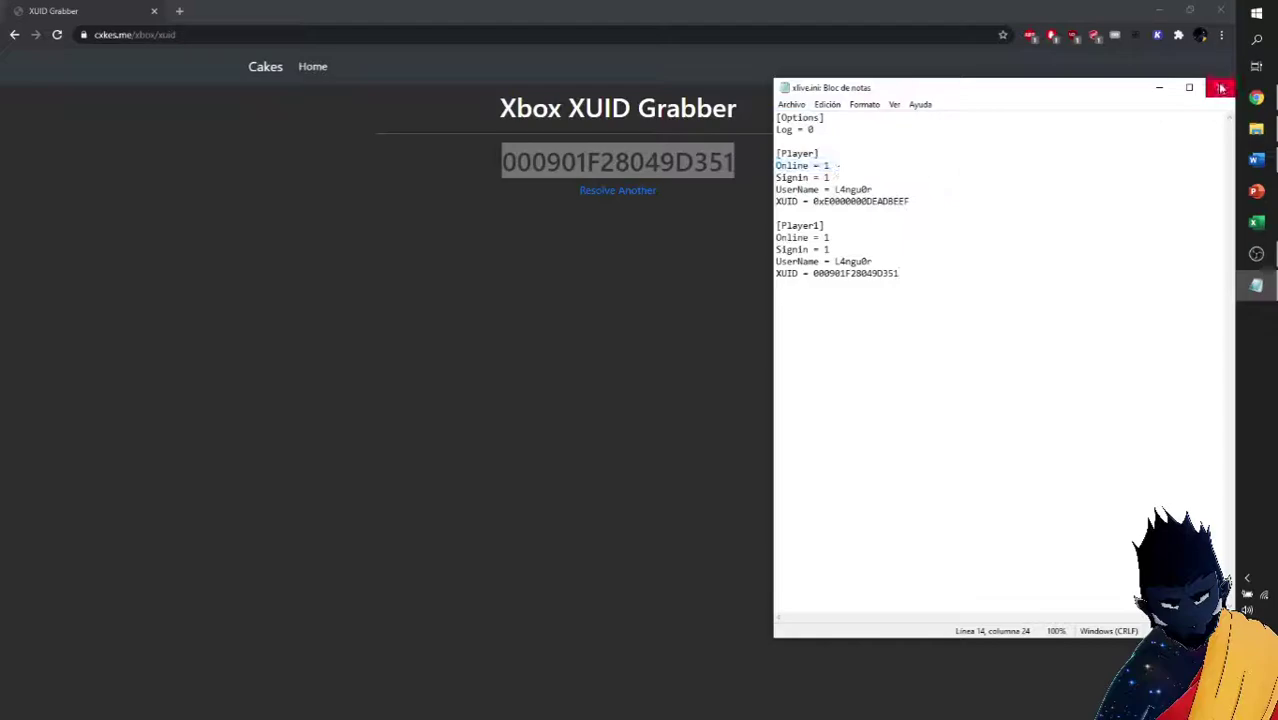
left_click(1220, 87)
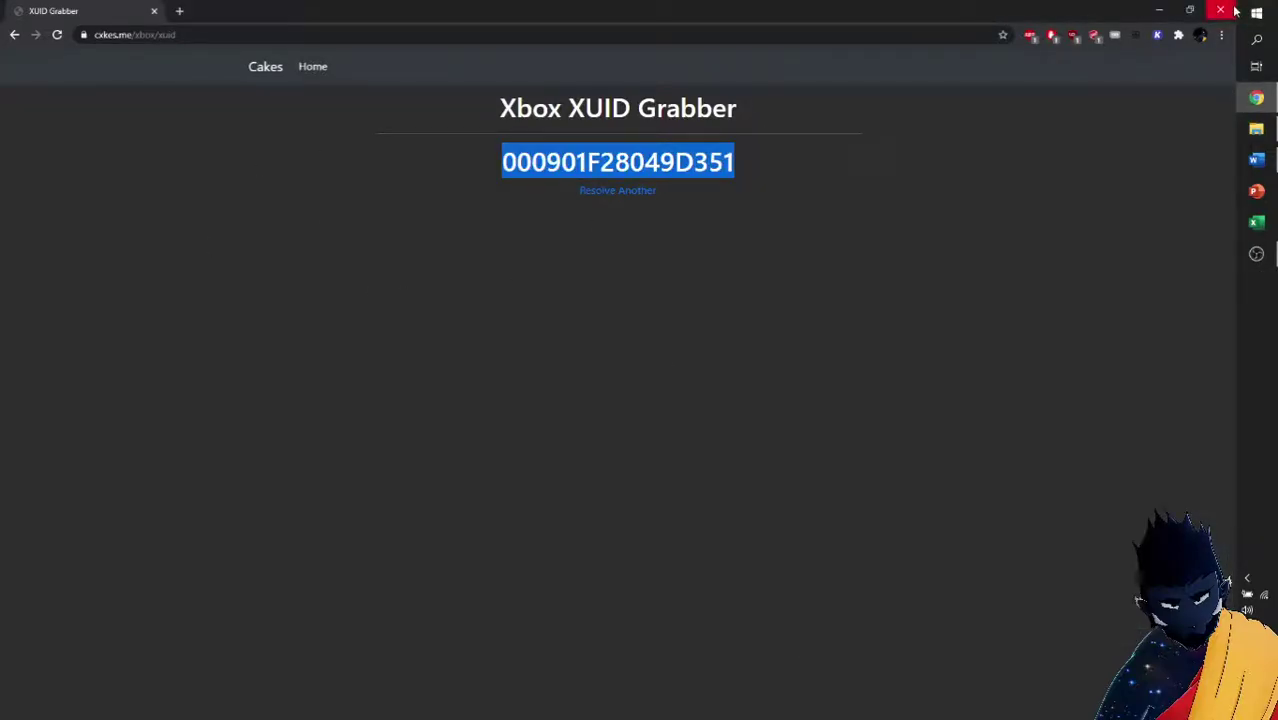
Step: Close the browser and move xlive.ini from the desktop back into the Viva Pinata folder with administrator permission
left_click(867, 176)
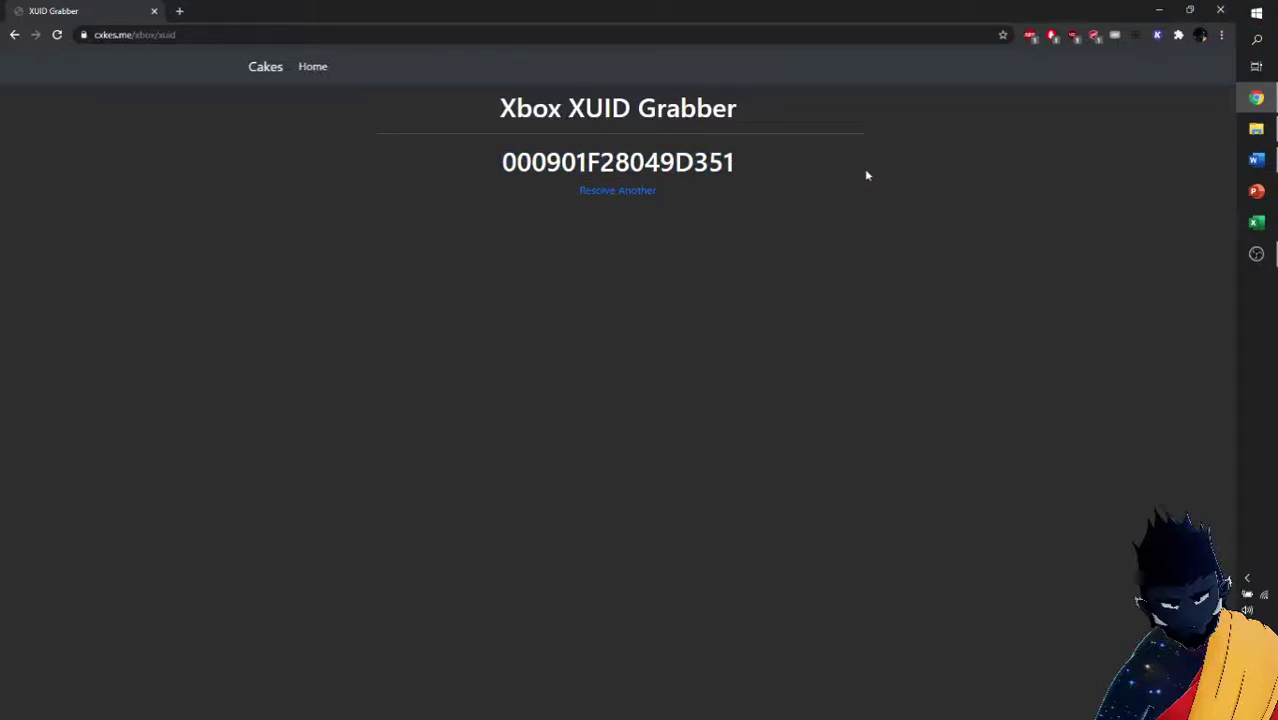
left_click(1221, 10)
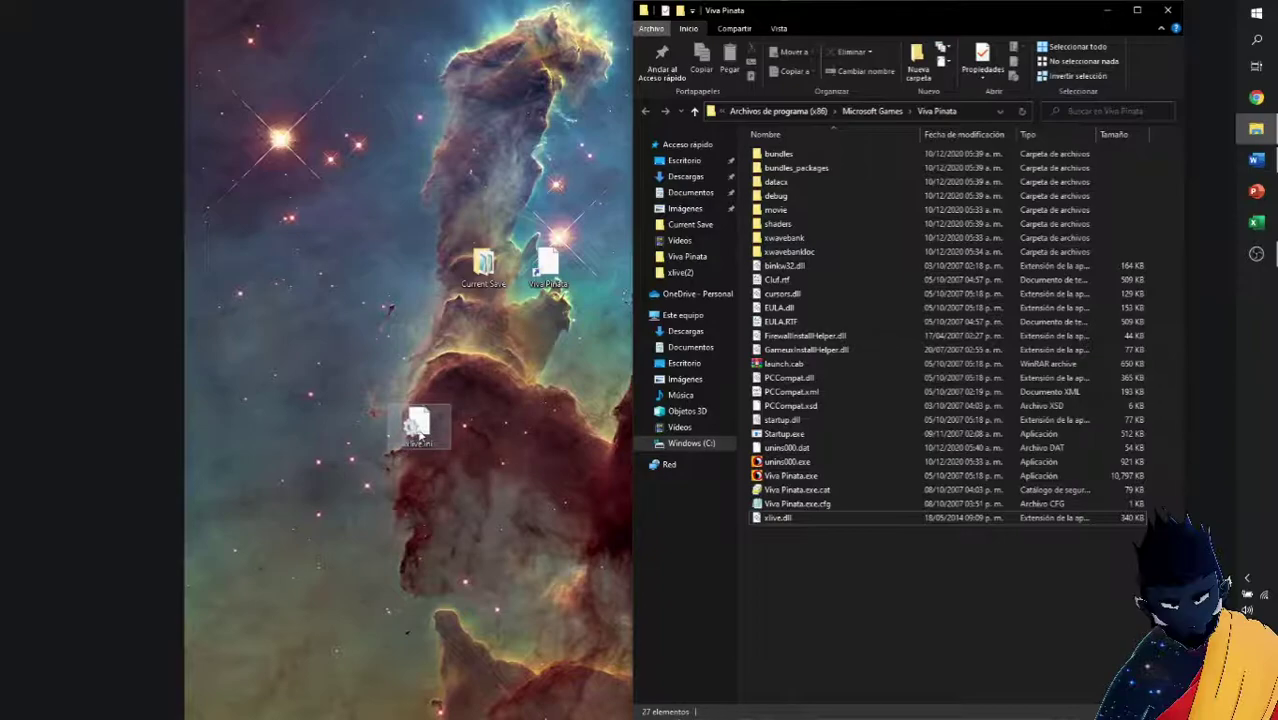
left_click_drag(417, 425, 786, 616)
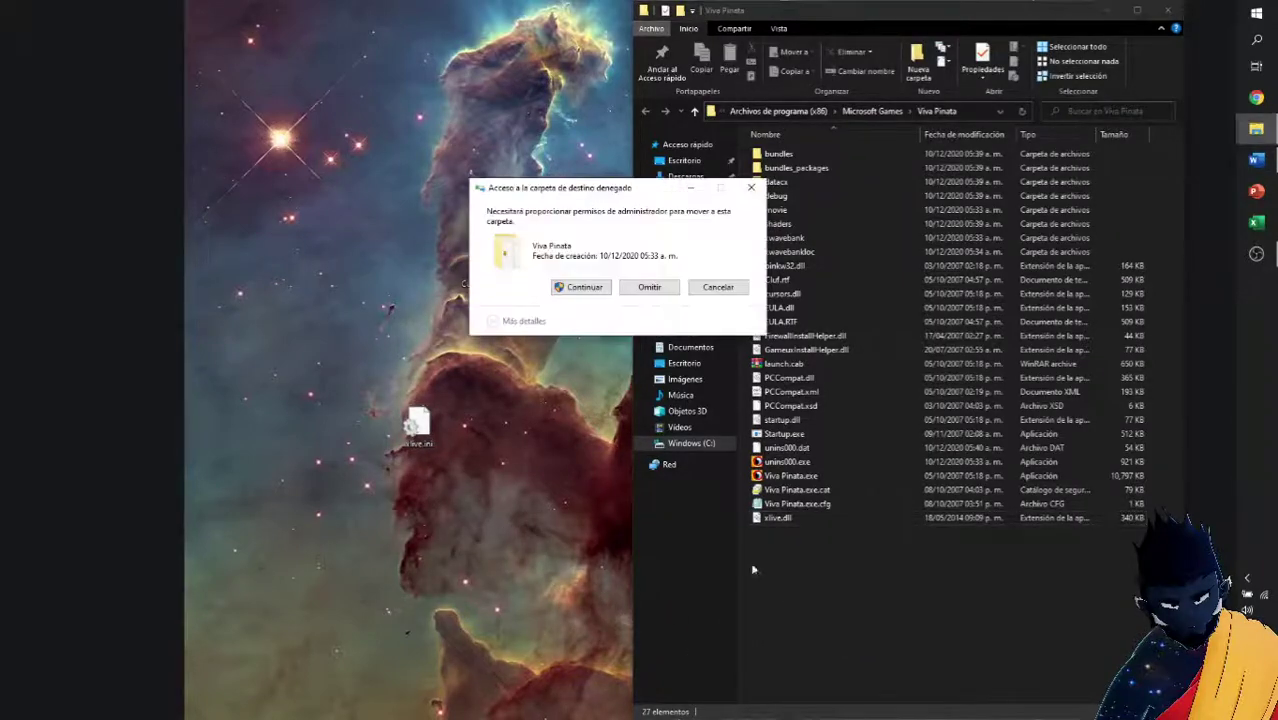
left_click(582, 288)
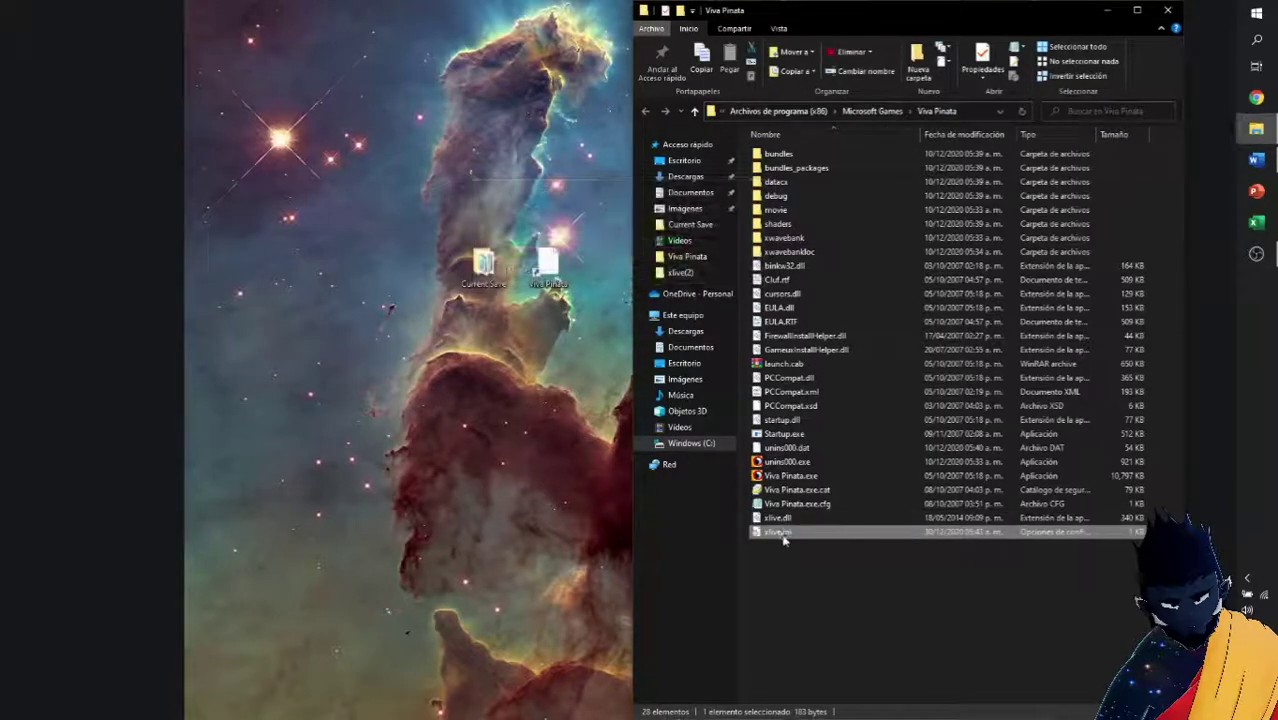
Step: Reopen xlive.ini with Notepad (Bloc de notas), review its [Player] and [Player1] blocks, and close it
right_click(785, 532)
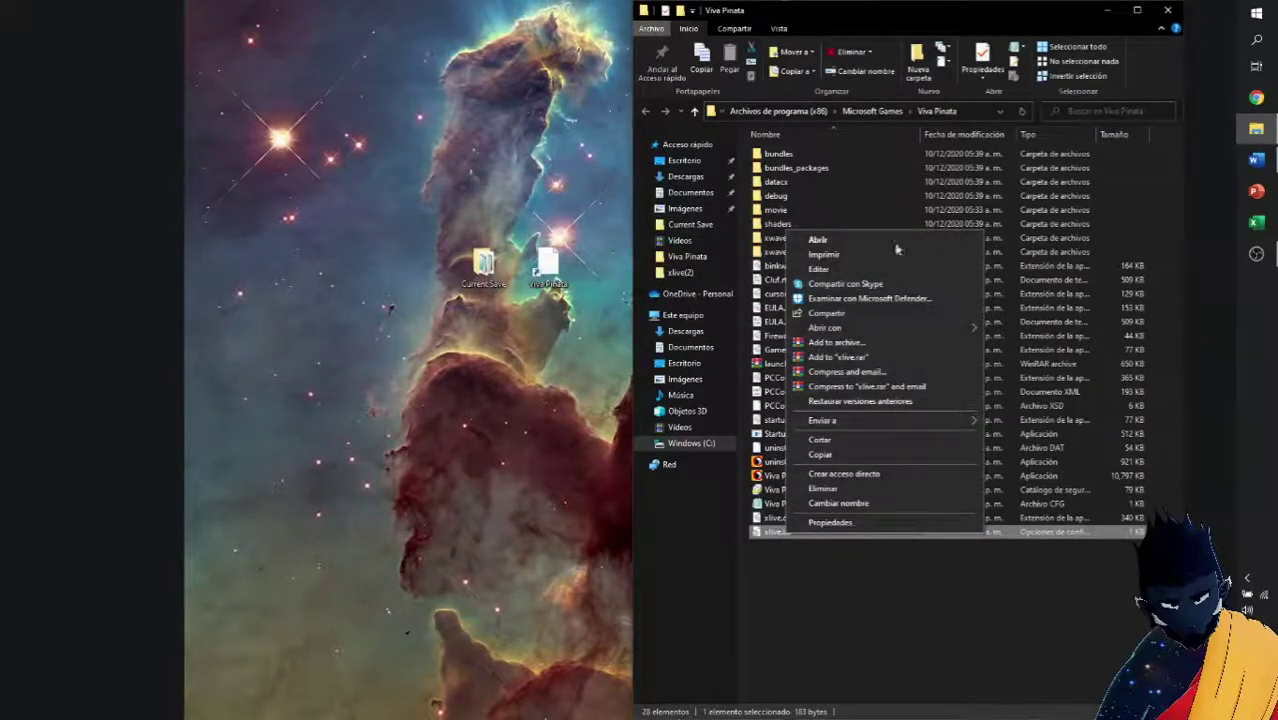
mouse_move(940, 328)
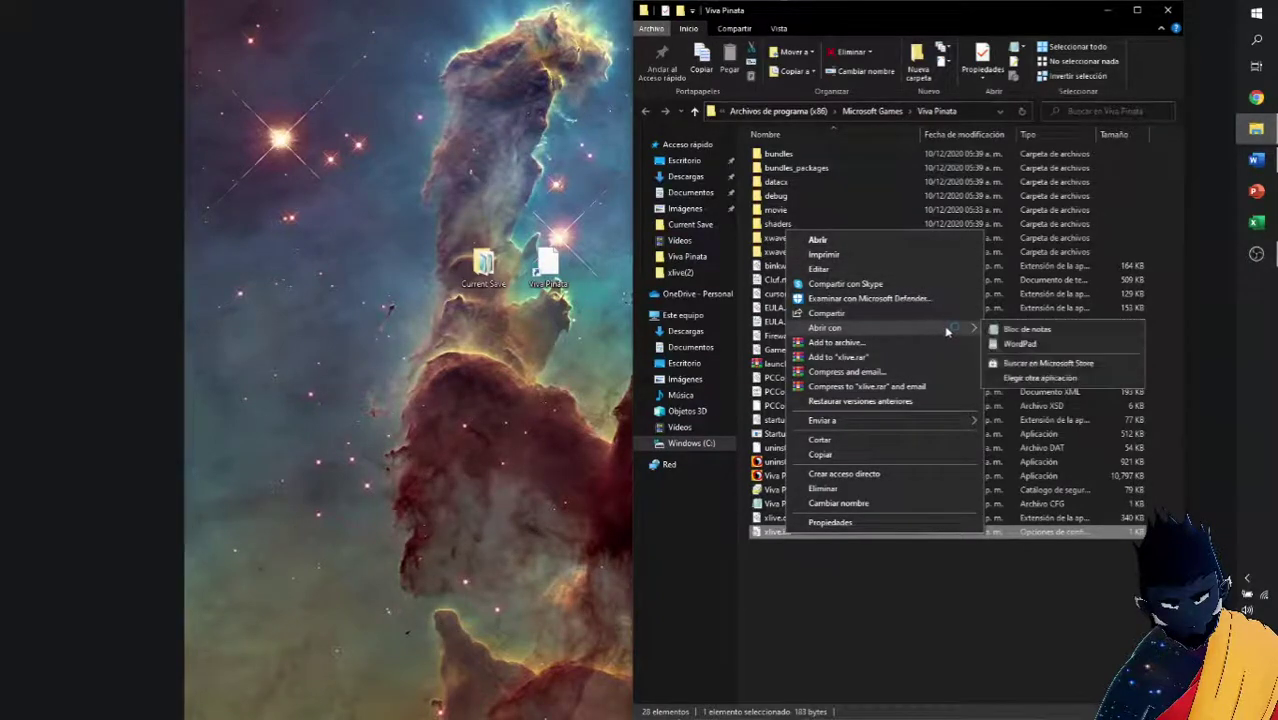
left_click(1030, 330)
left_click(954, 187)
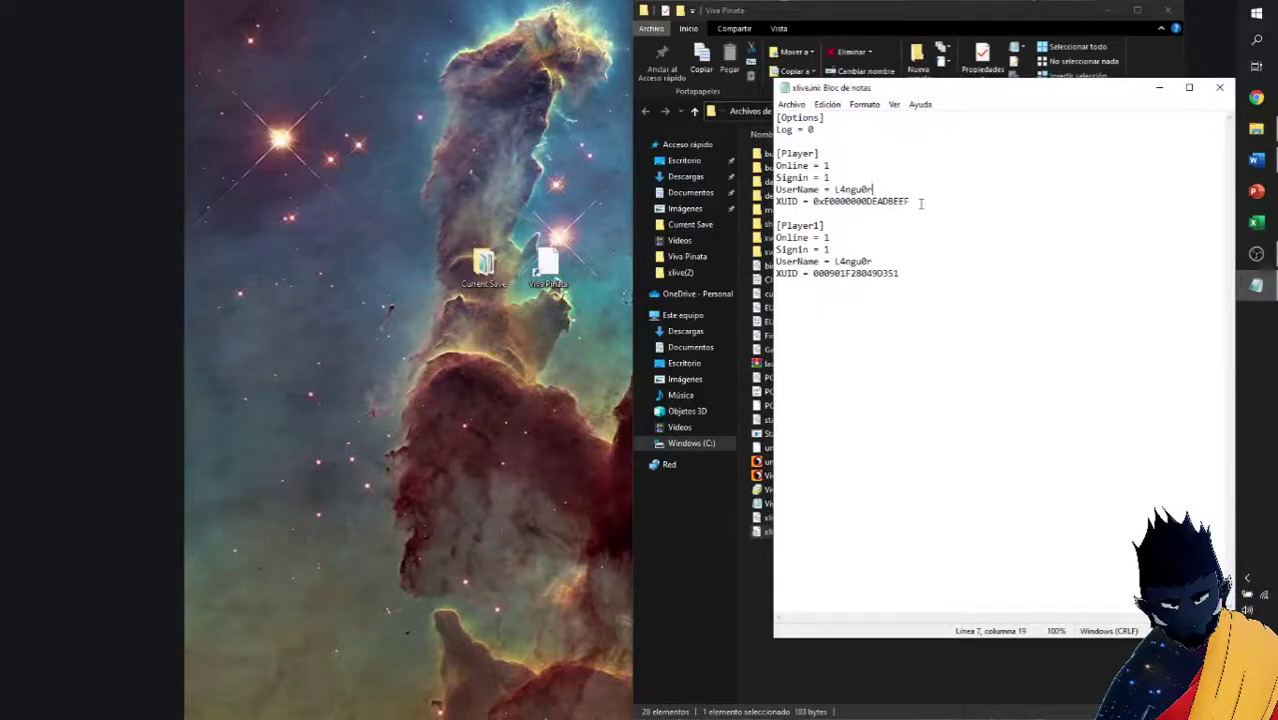
left_click_drag(921, 203, 776, 117)
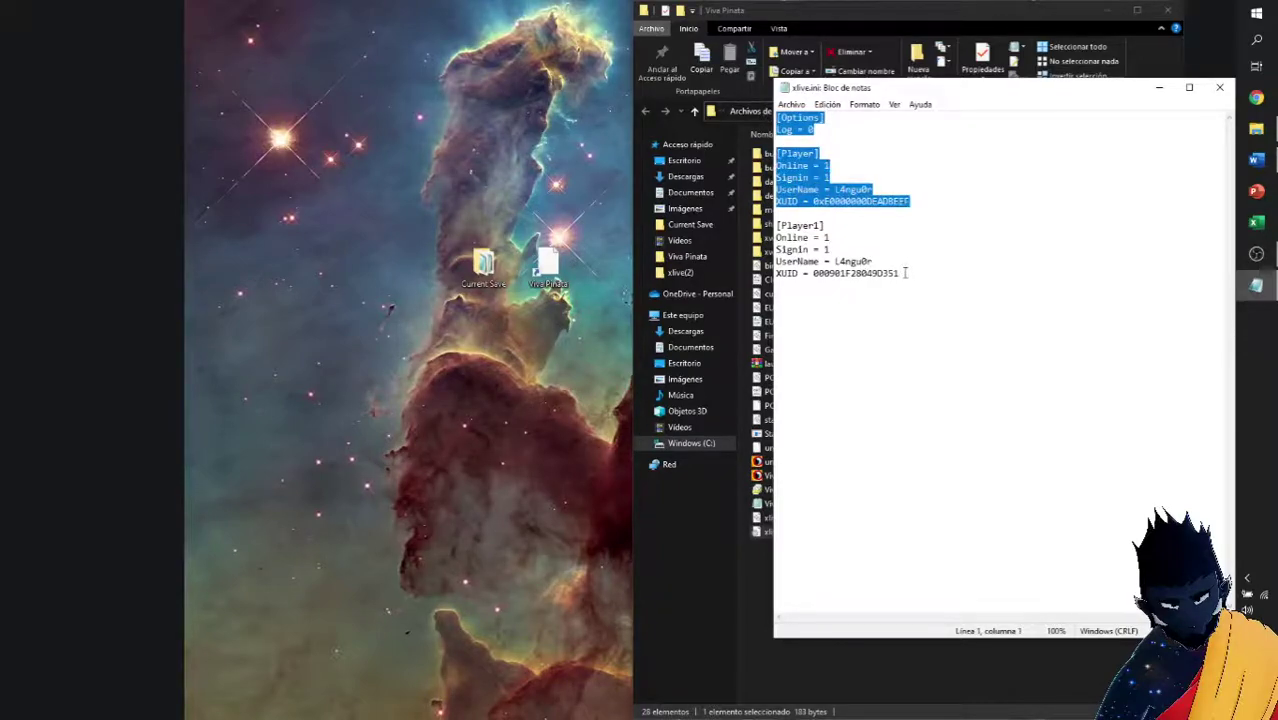
left_click_drag(905, 272, 776, 225)
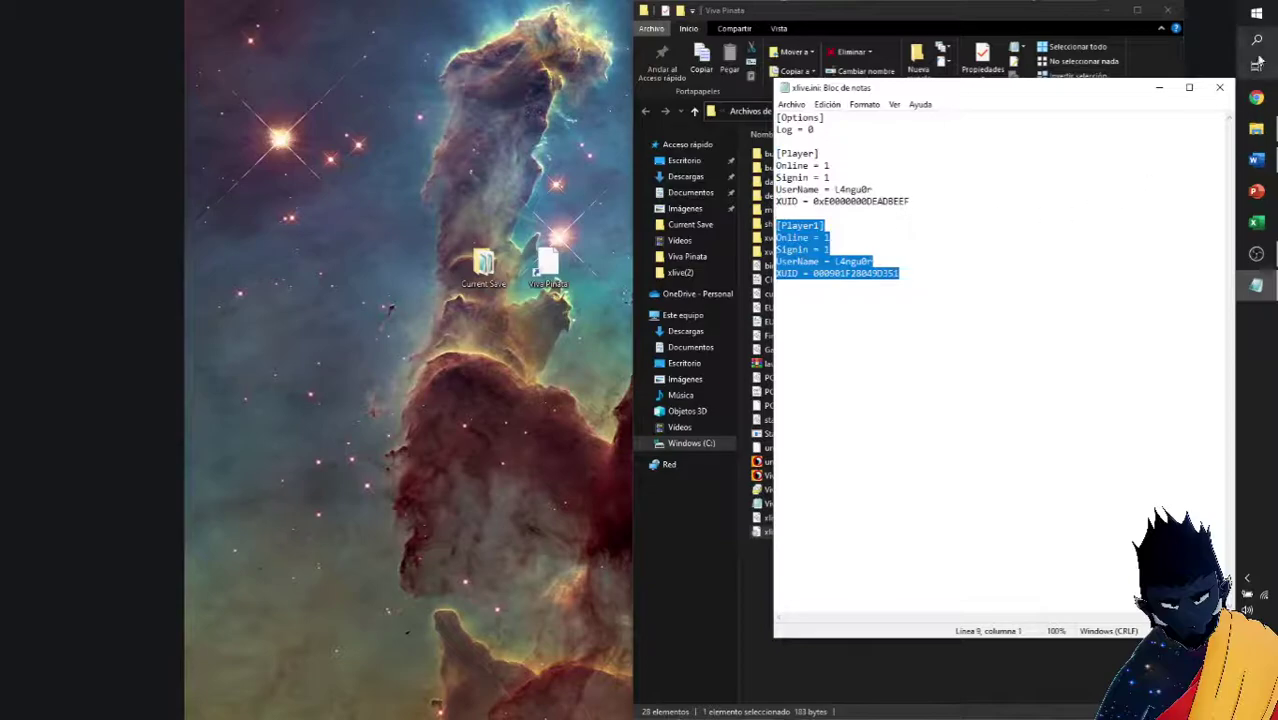
left_click(1216, 90)
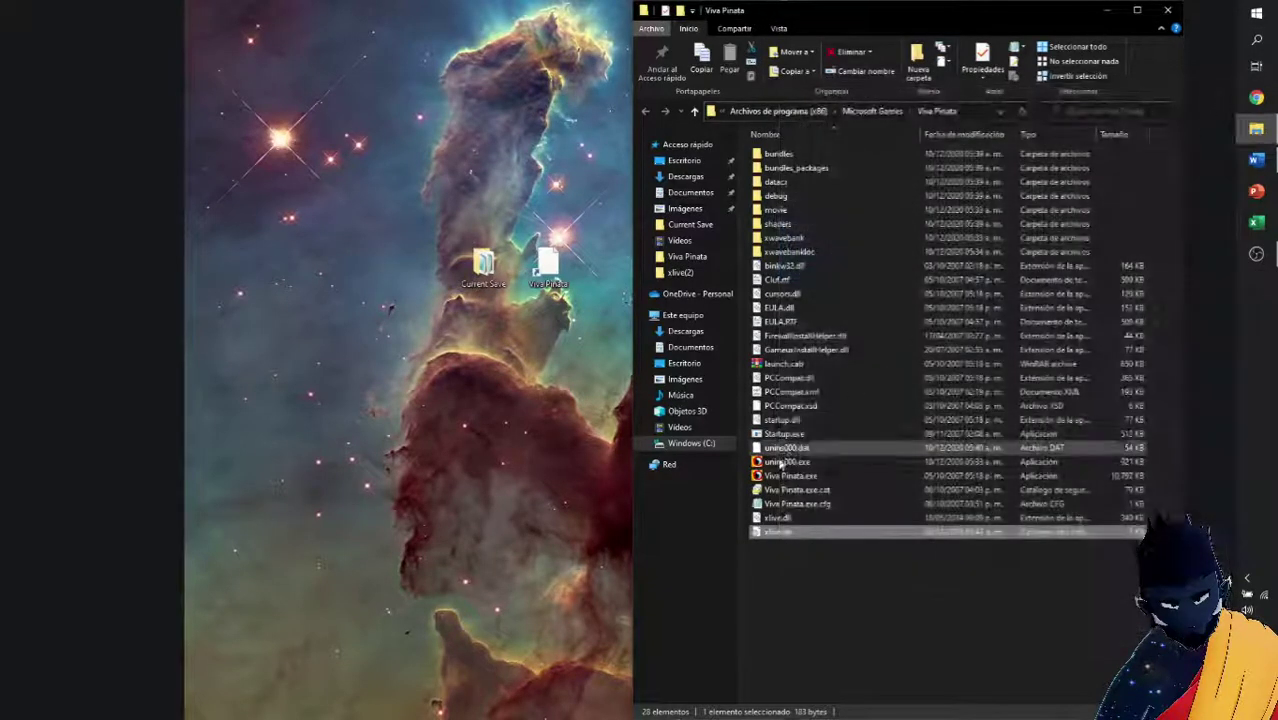
Step: Try running Viva Pinata.exe from the game folder, dismiss the dialog, and start the game through its launcher application
double_click(786, 477)
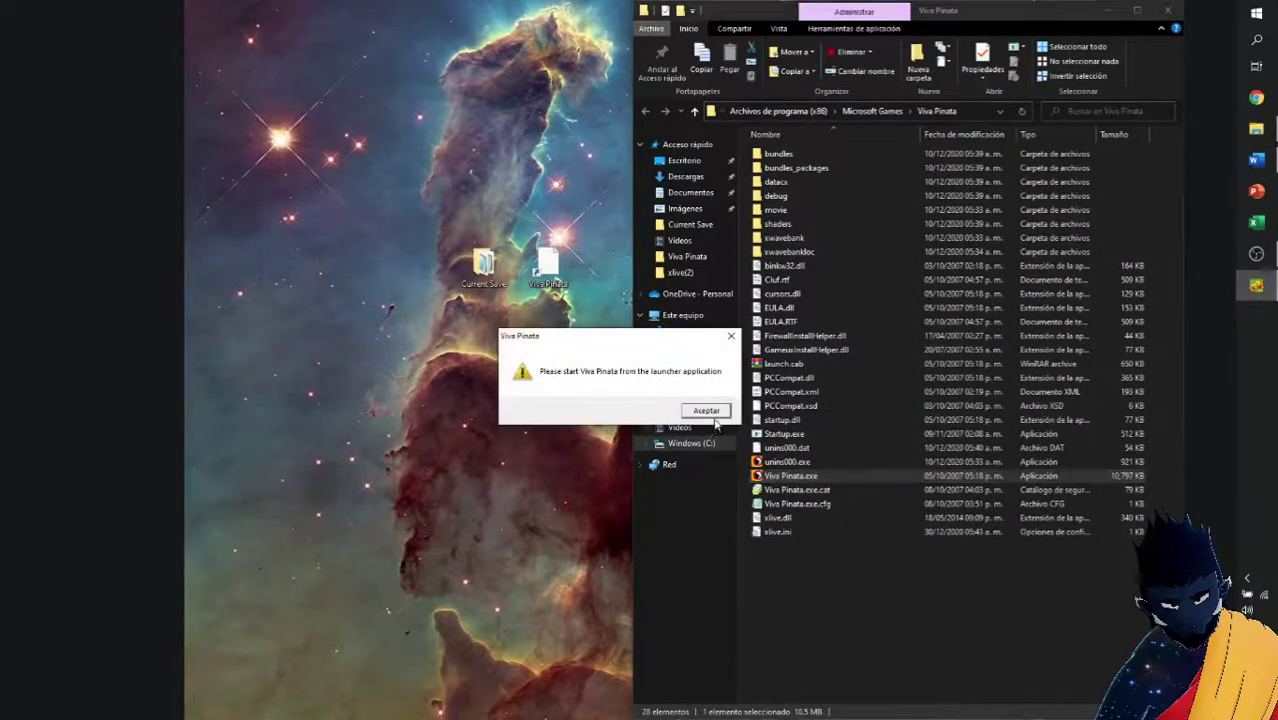
left_click(716, 420)
left_click(814, 464)
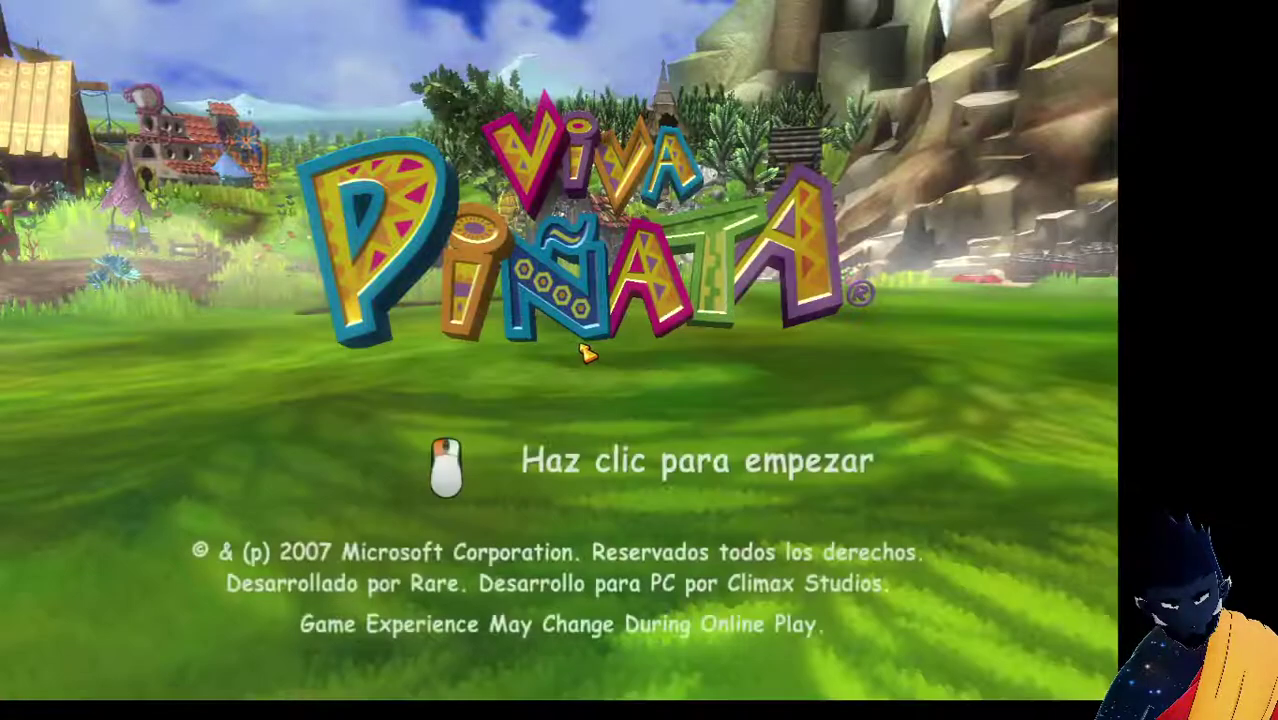
Step: Begin at the title screen, agree to create a saved Viva Piñata profile, and continue to the main menu
left_click(588, 354)
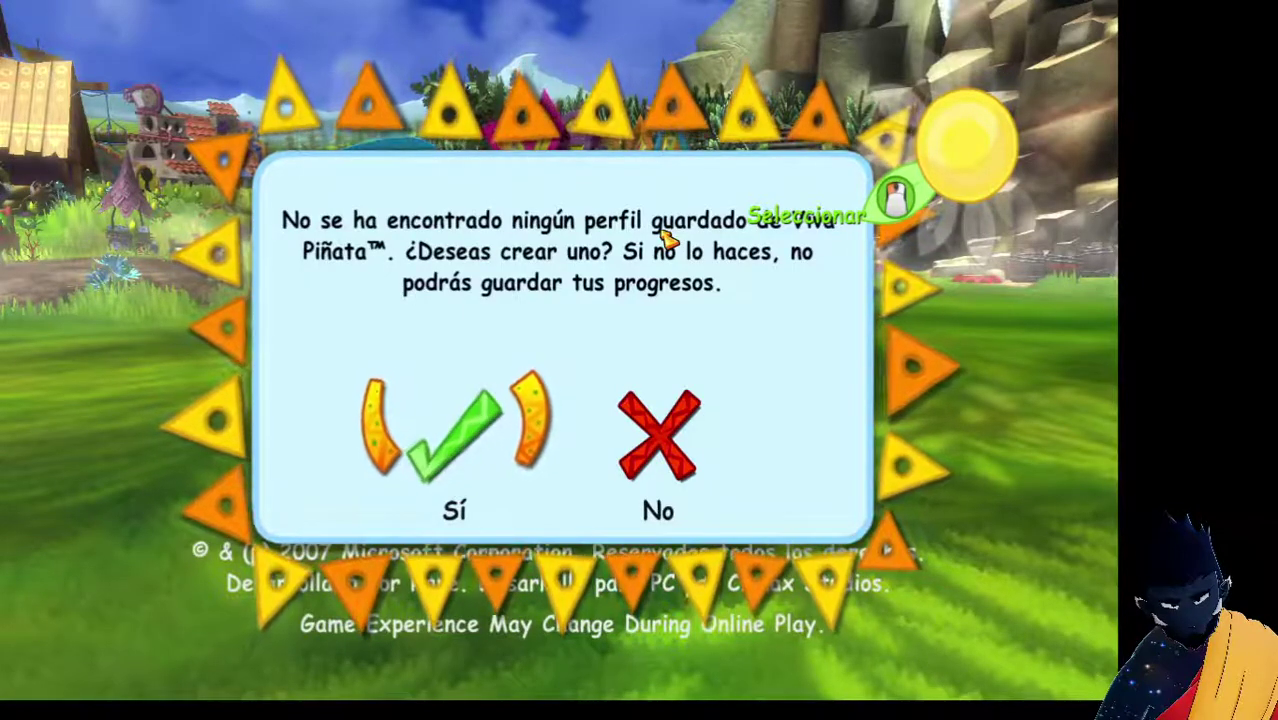
left_click(473, 437)
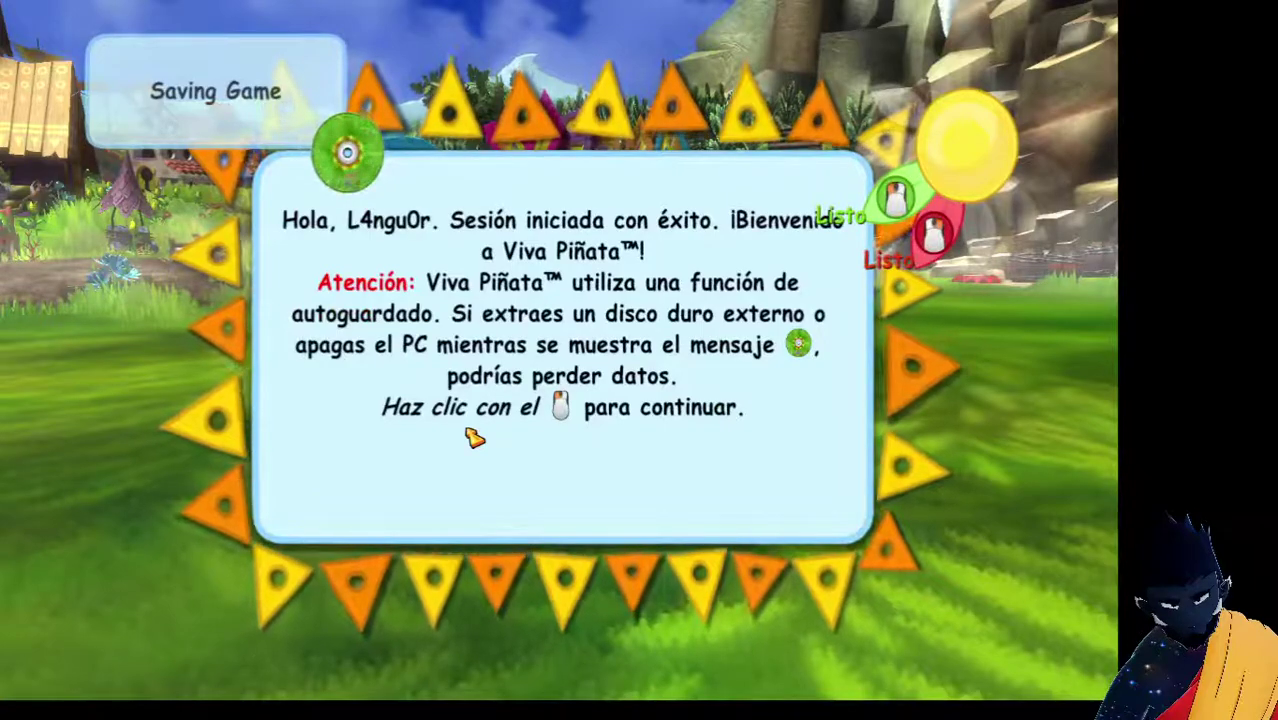
left_click(478, 437)
left_click(484, 438)
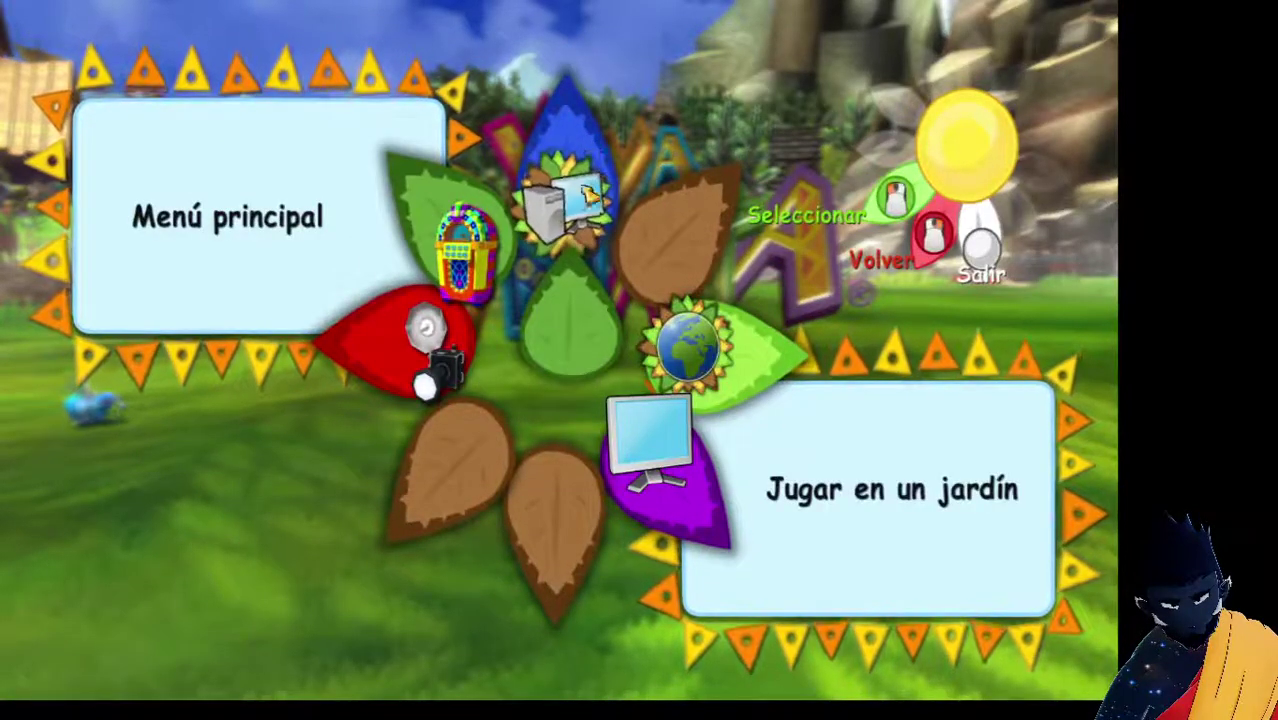
Step: Create a new garden with the suggested name, go back out of it, and agree to discard it unsaved
left_click(562, 196)
left_click(551, 193)
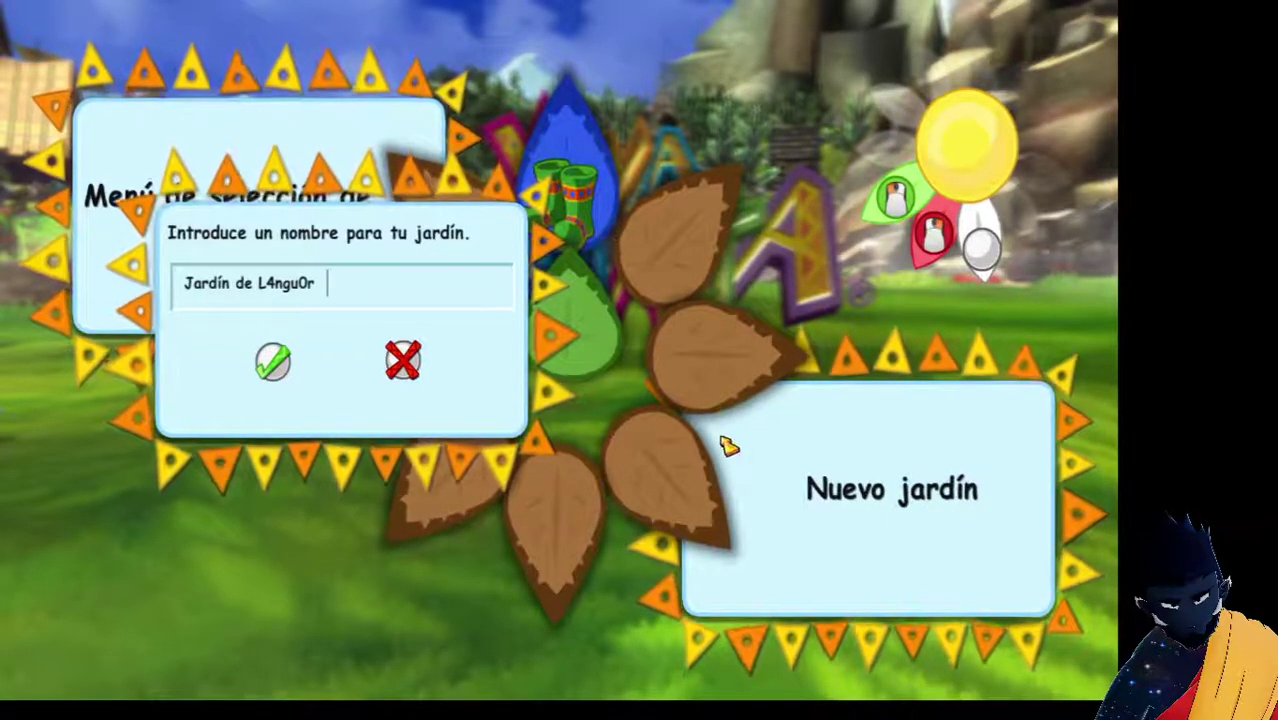
left_click(274, 368)
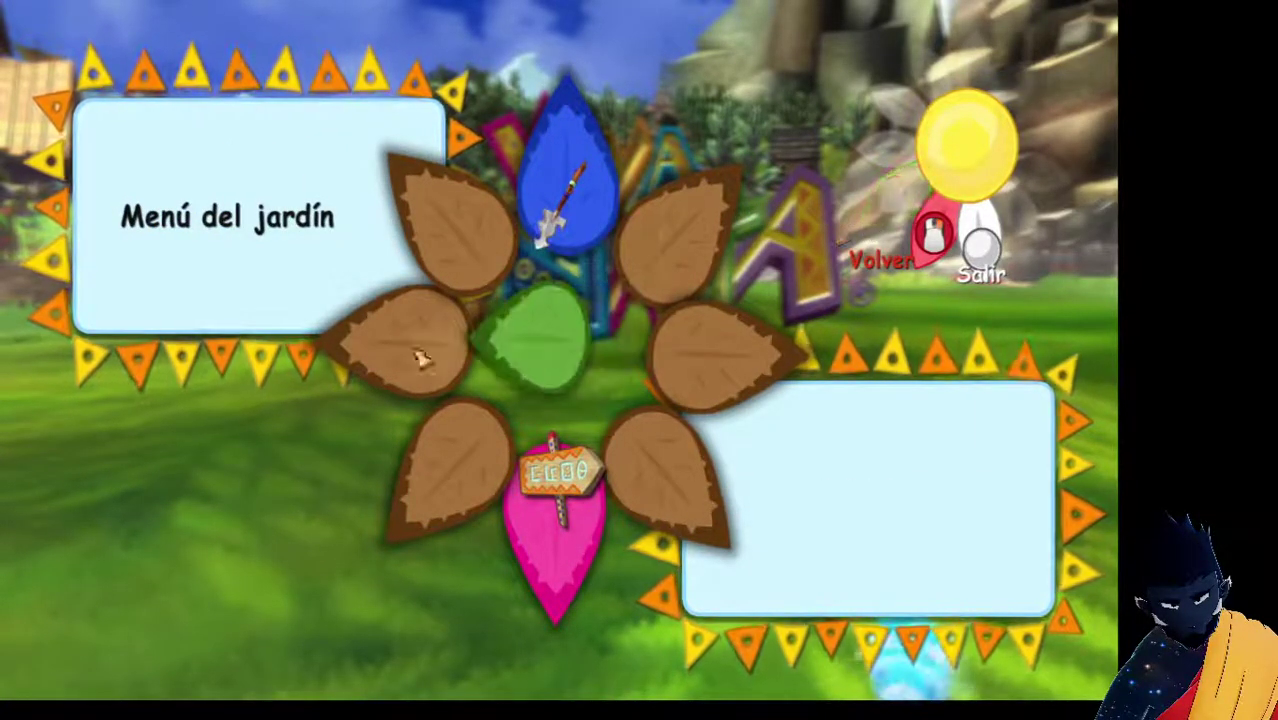
left_click(936, 250)
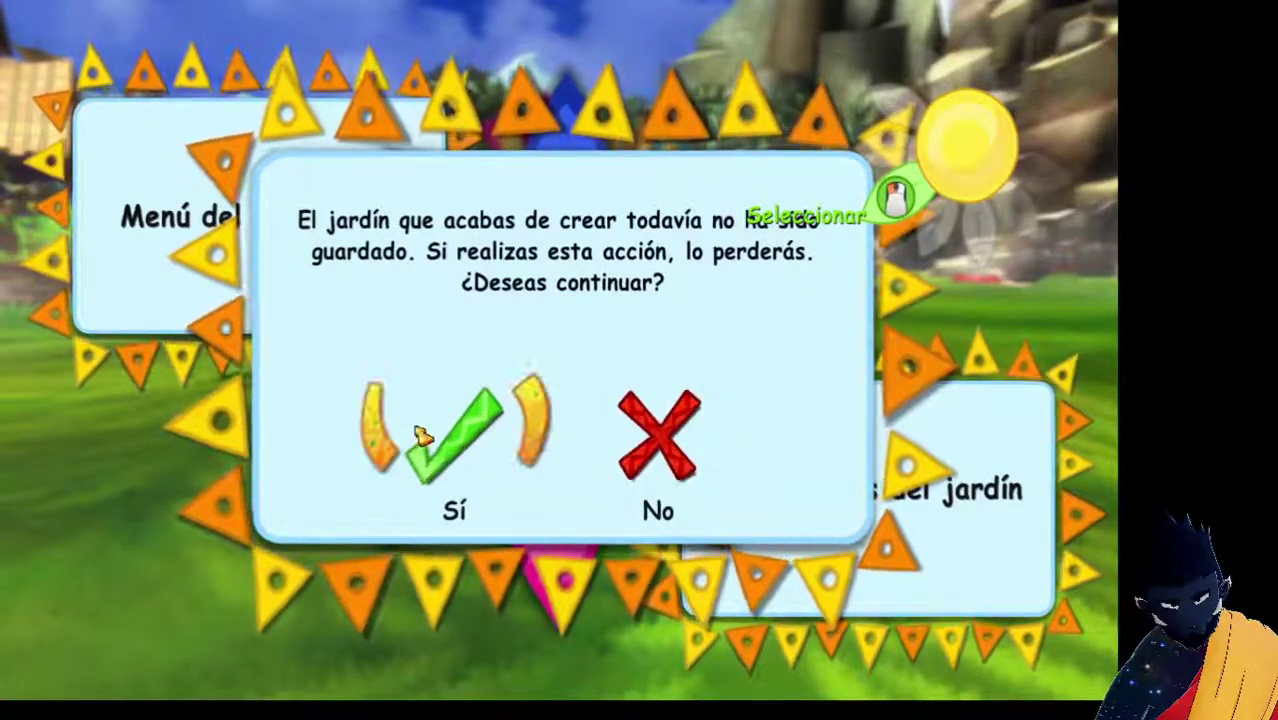
left_click(505, 440)
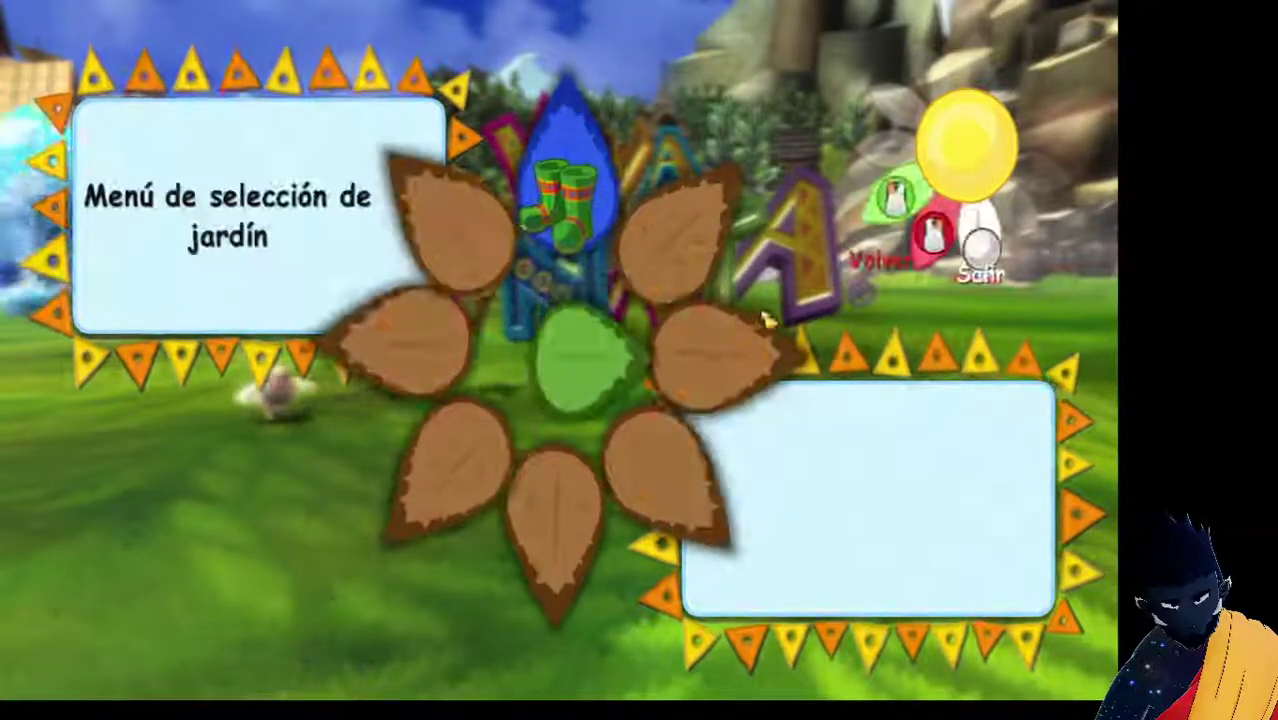
Step: Leave the garden selection menu and exit the game to the desktop
left_click(985, 265)
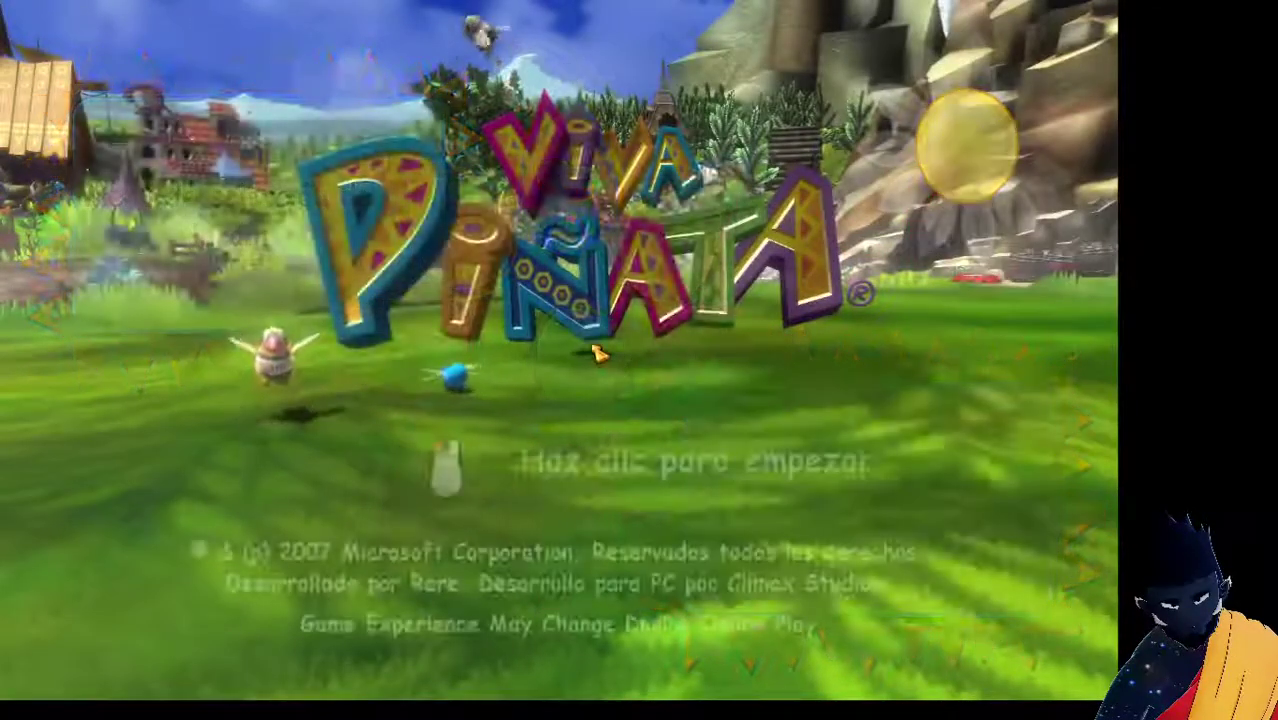
left_click(595, 350)
left_click(597, 352)
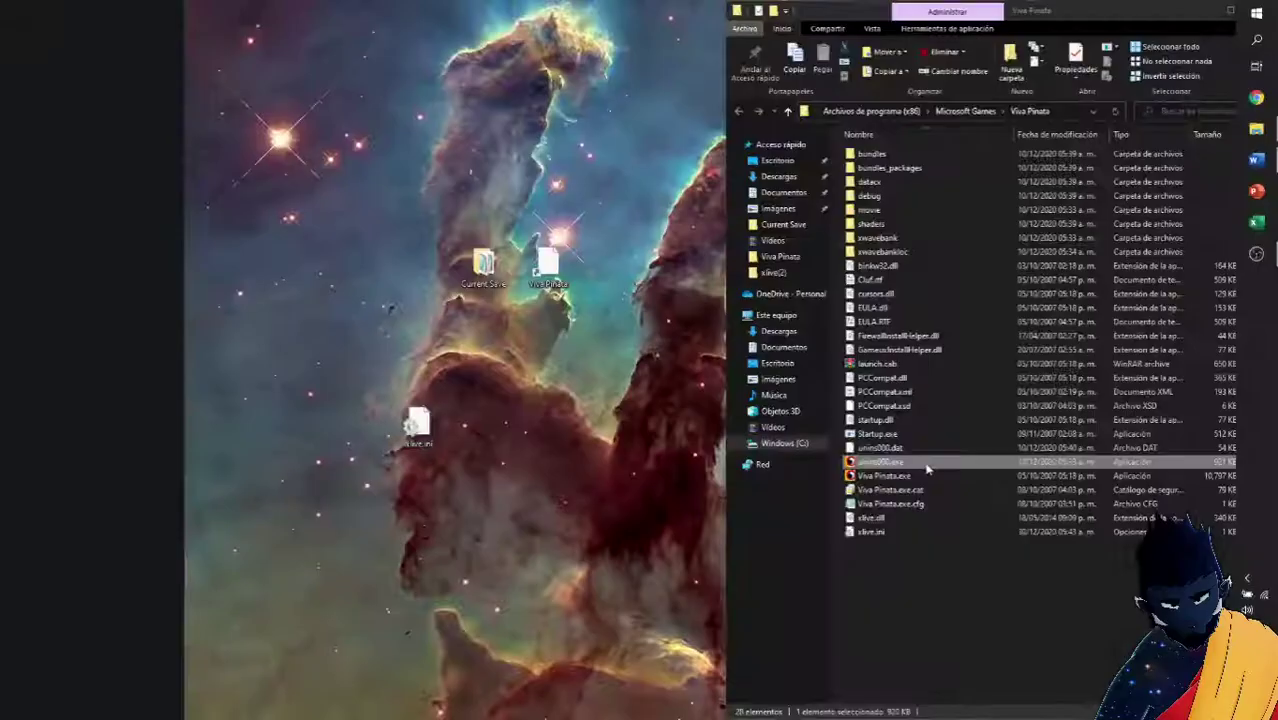
Step: Move xlive.ini from the Viva Pinata folder to the desktop and open it with Notepad (Bloc de notas)
left_click(901, 531)
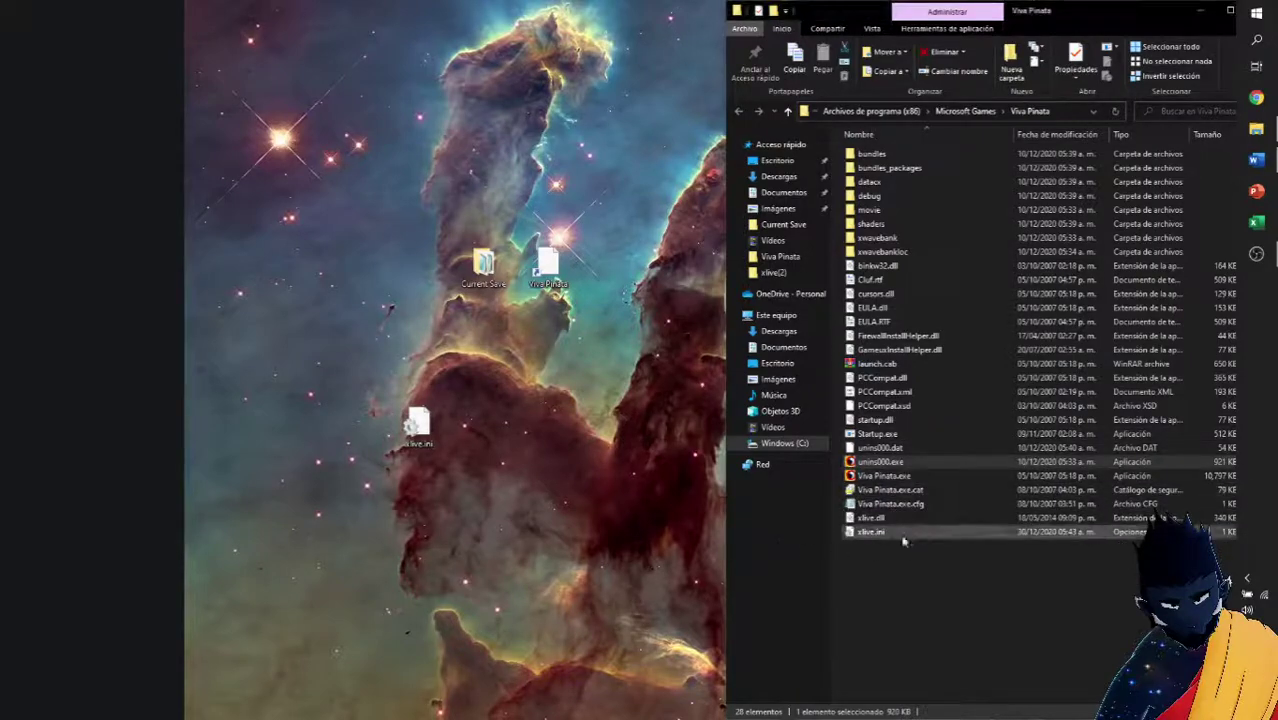
left_click_drag(922, 540, 545, 428)
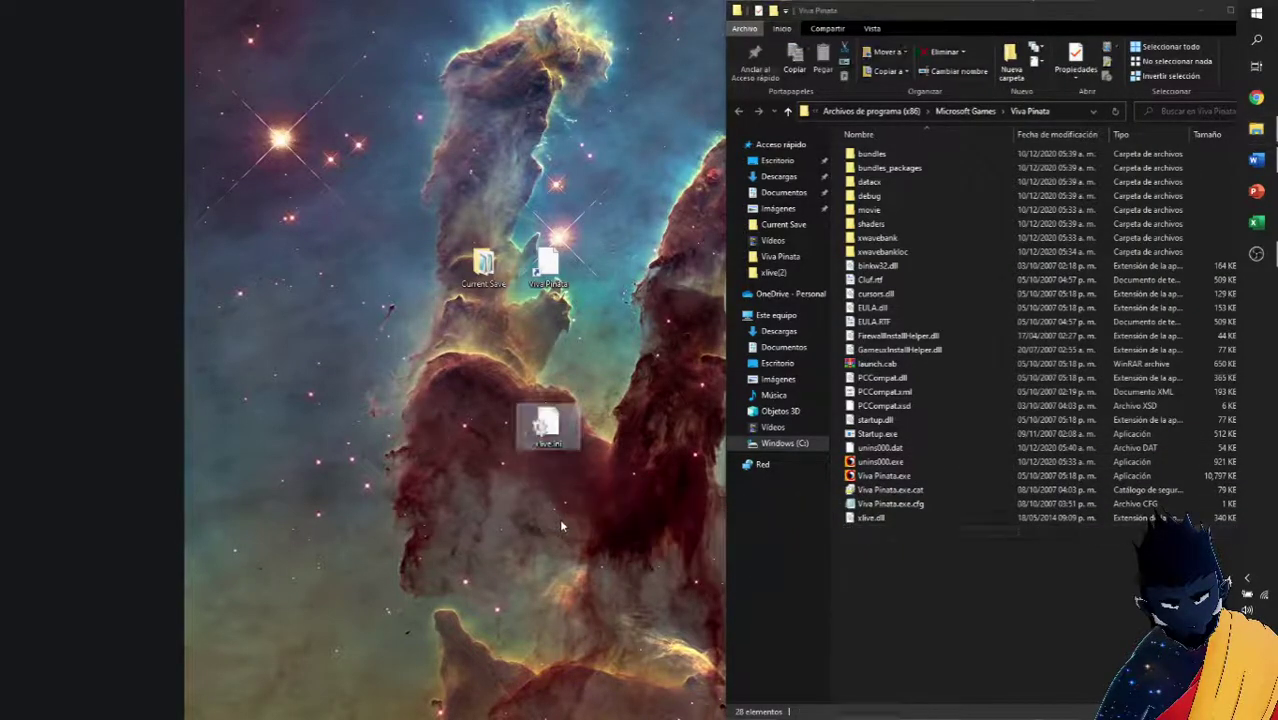
right_click(530, 406)
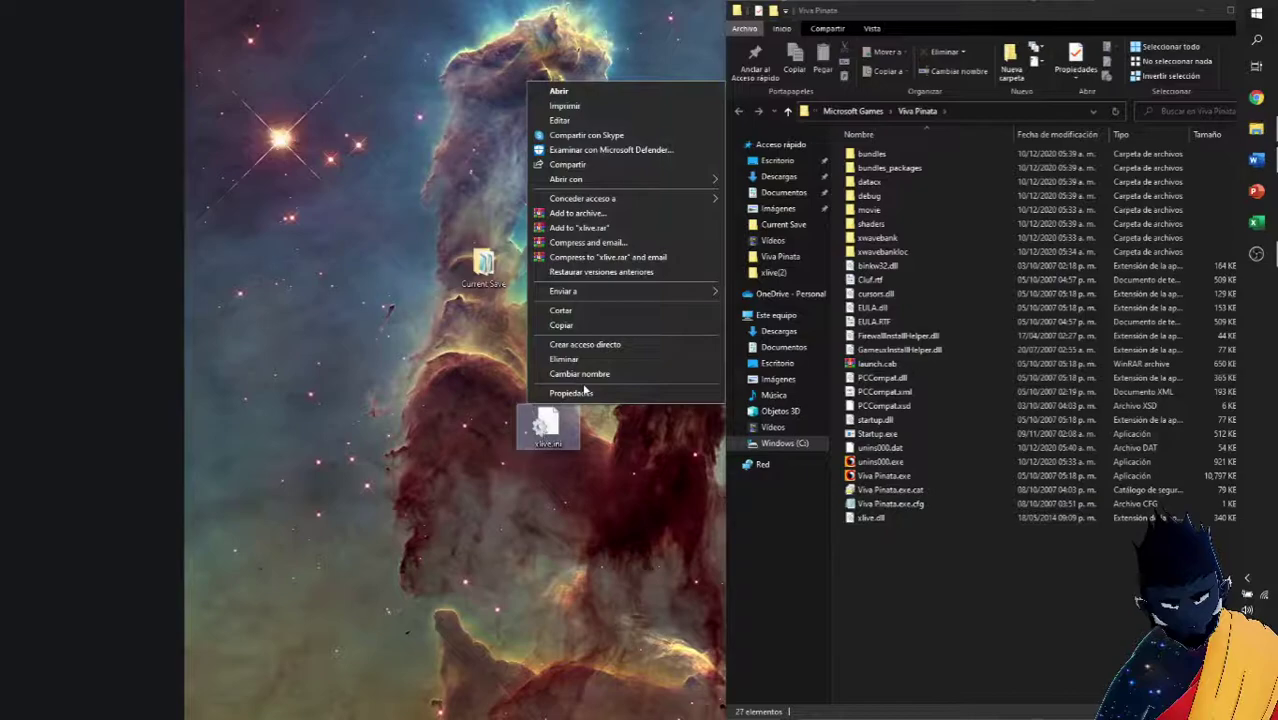
mouse_move(653, 180)
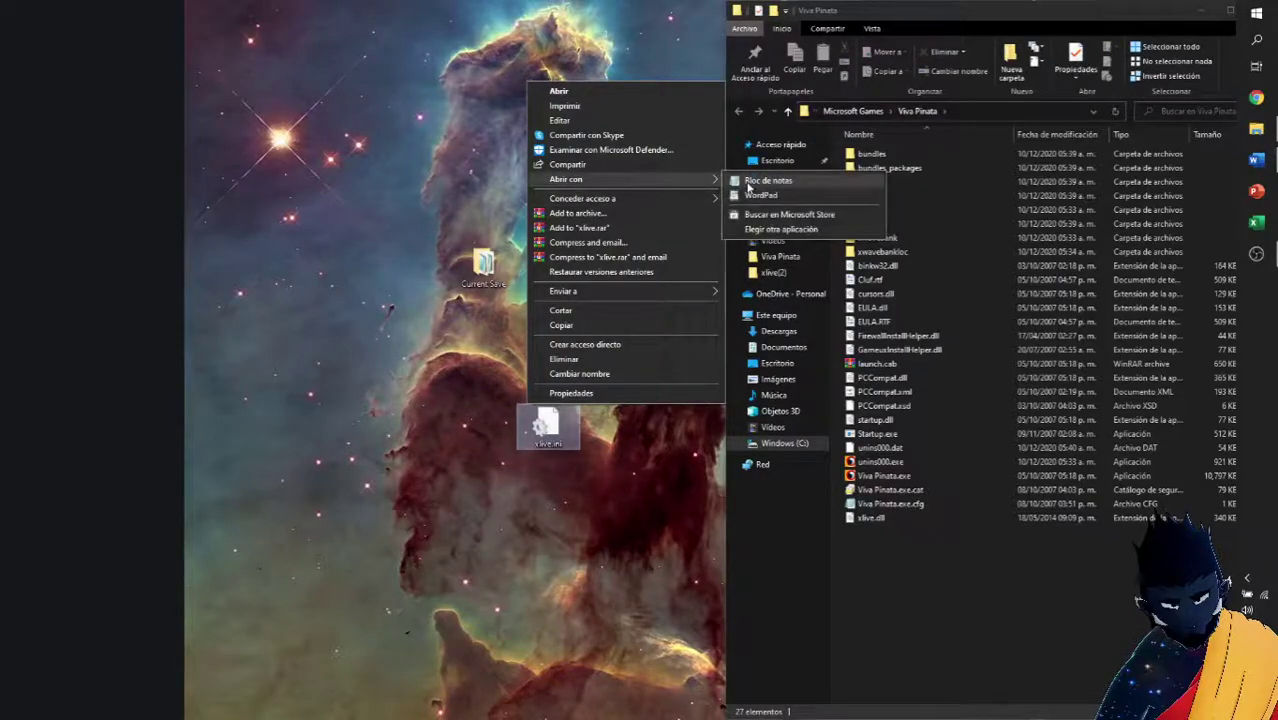
left_click(766, 181)
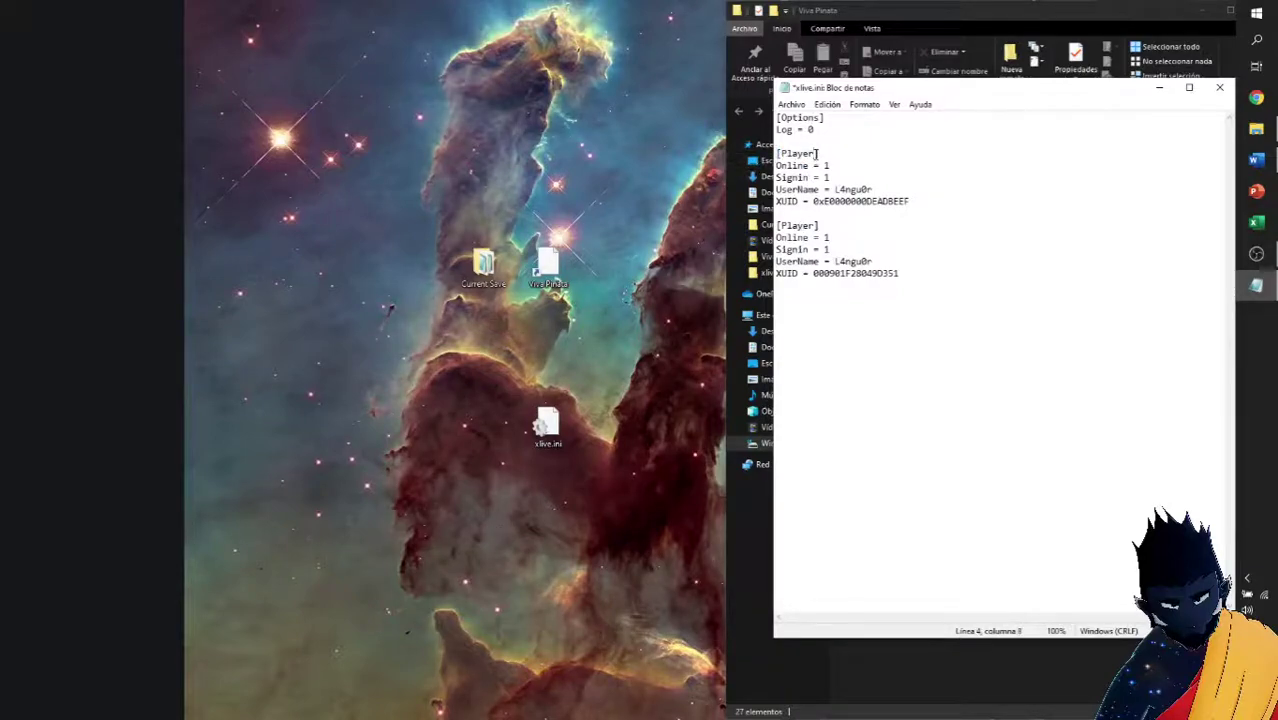
Step: Rename the header of the block holding the real Xbox XUID to [Player], and save and close xlive.ini
left_click(791, 104)
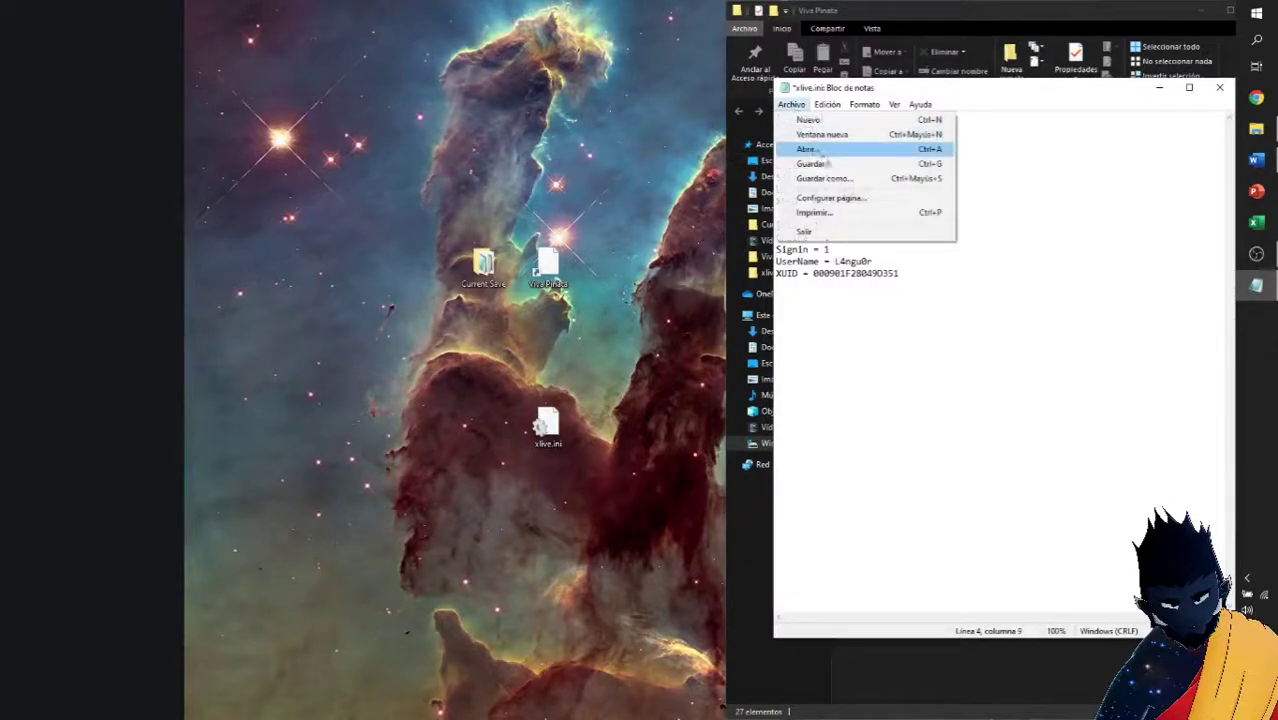
left_click(812, 150)
left_click(1221, 88)
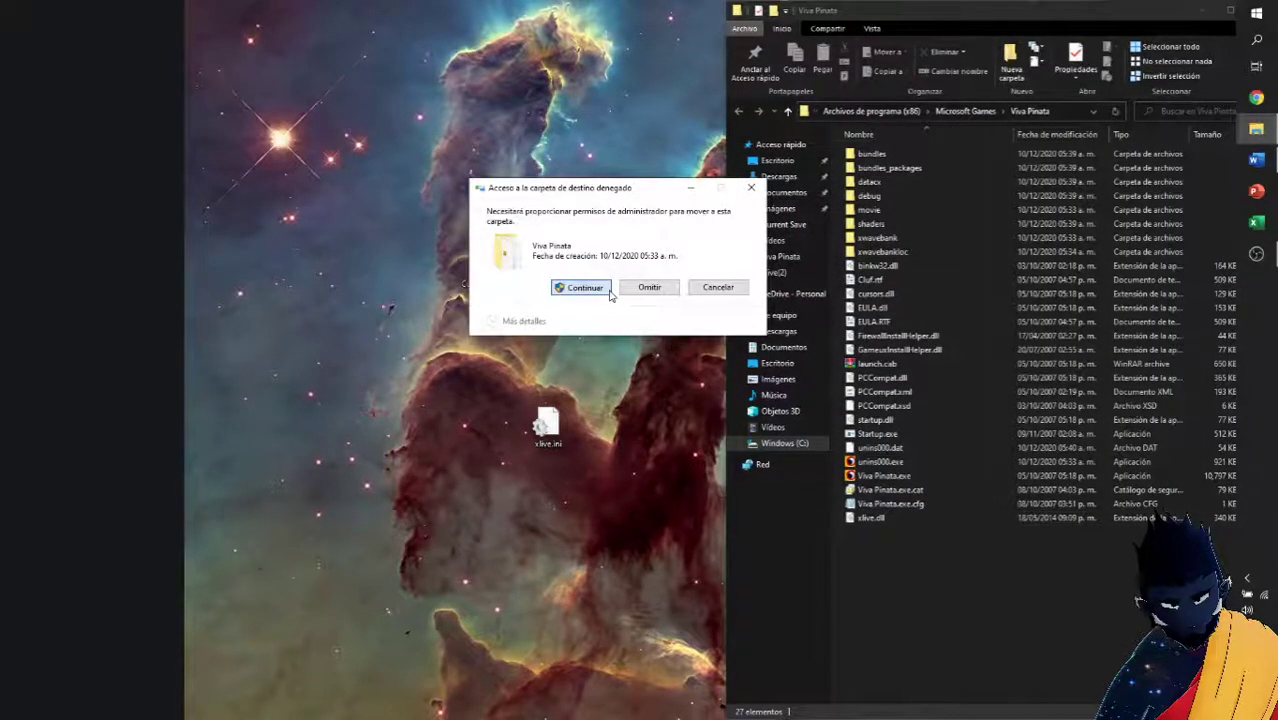
Step: Move xlive.ini back into the Viva Pinata folder with administrator permission and put the folder window away
left_click(585, 286)
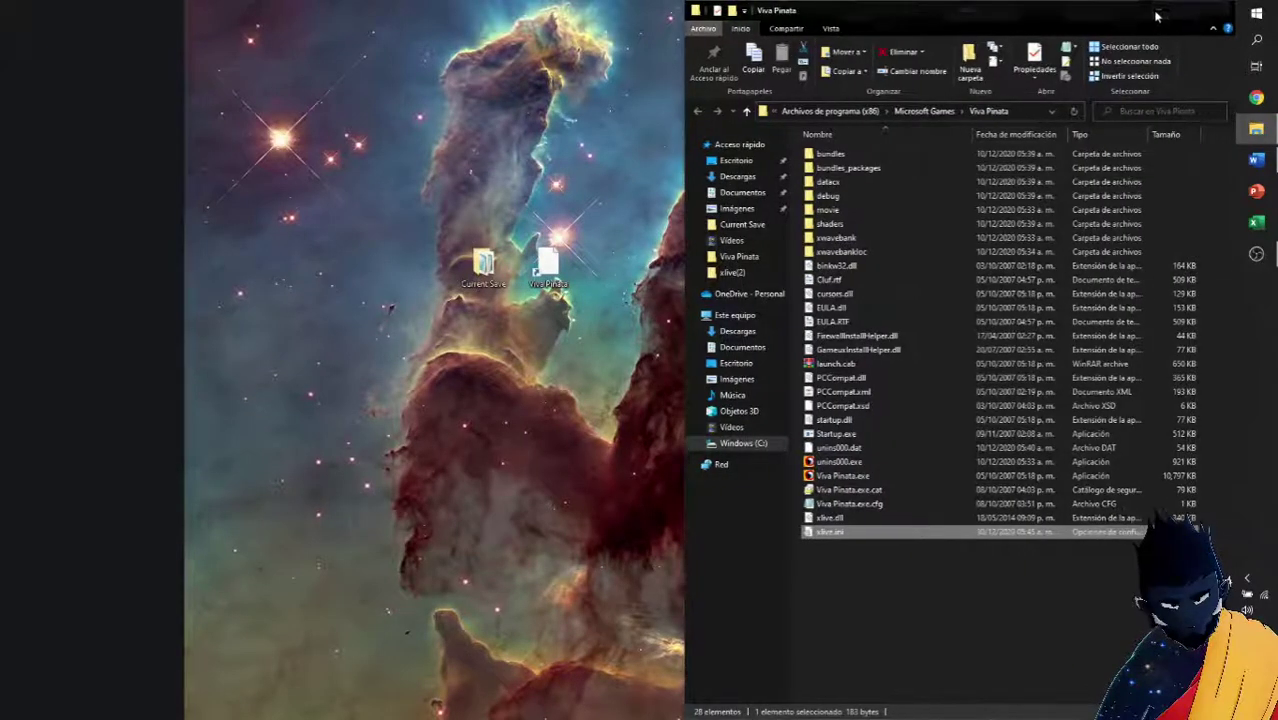
left_click(1199, 10)
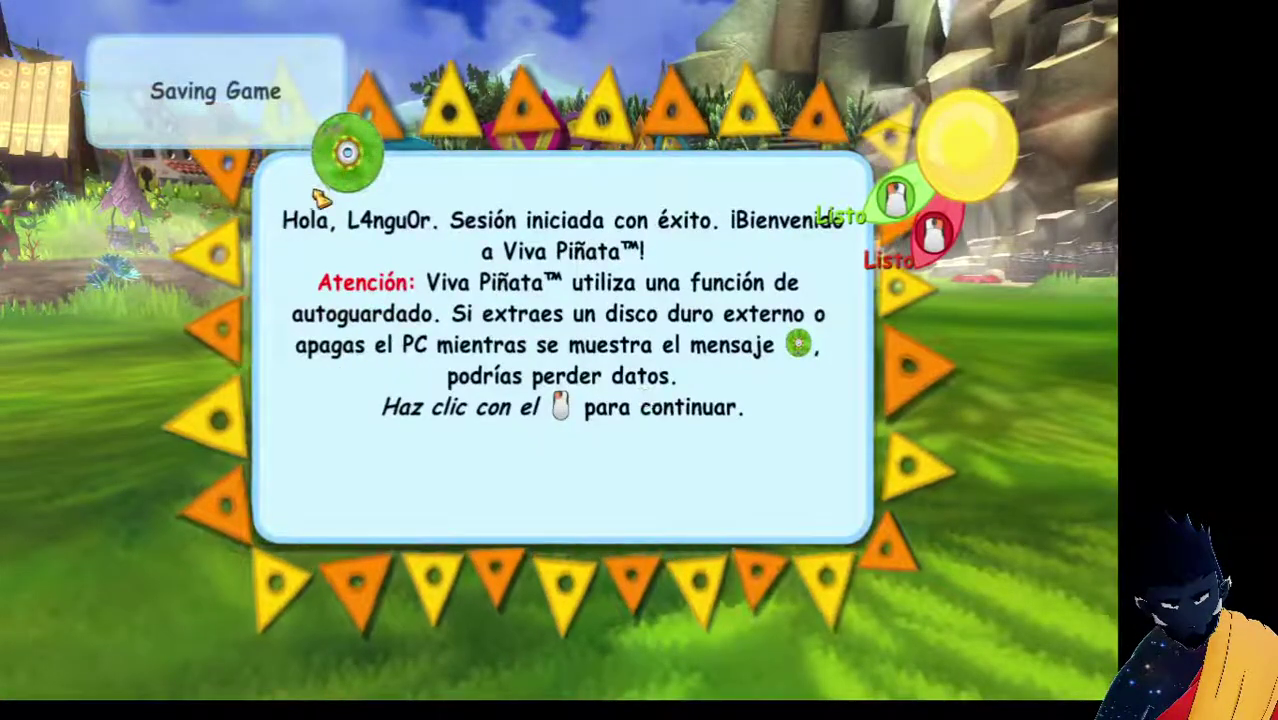
Step: Continue past the game's welcome message, load the saved garden in slot 2, and enter it to play
left_click(308, 245)
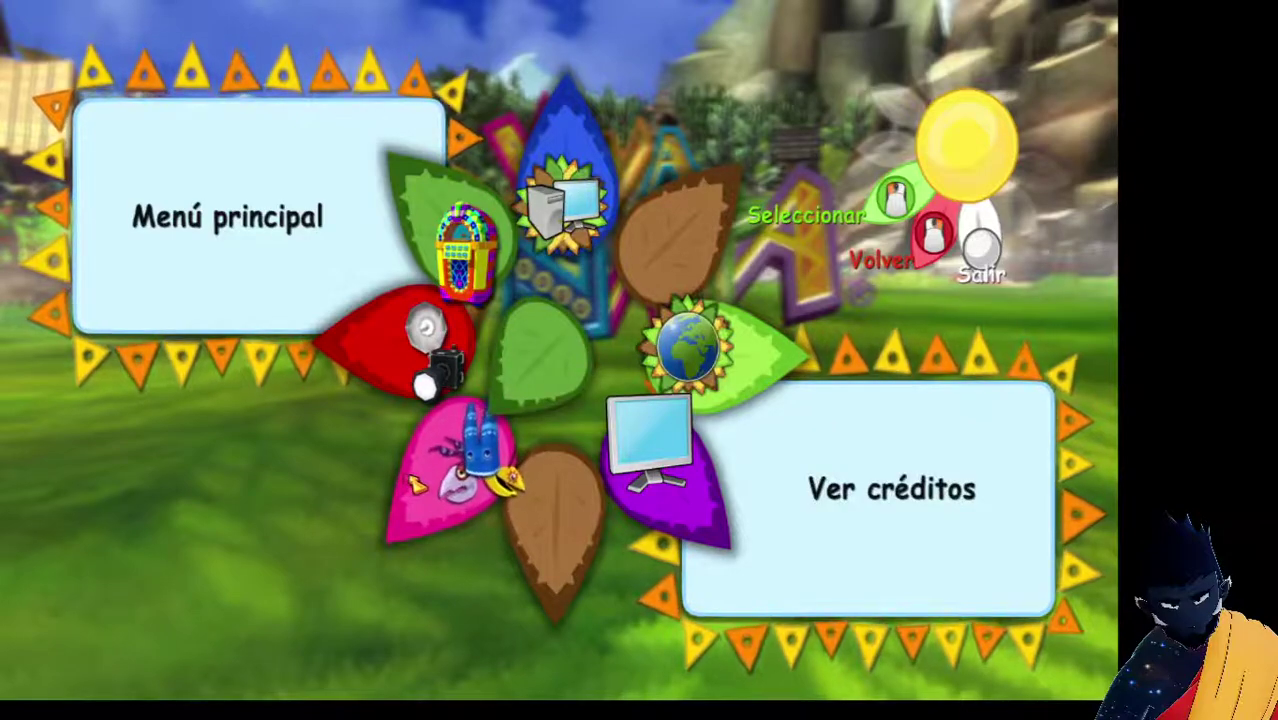
left_click(562, 202)
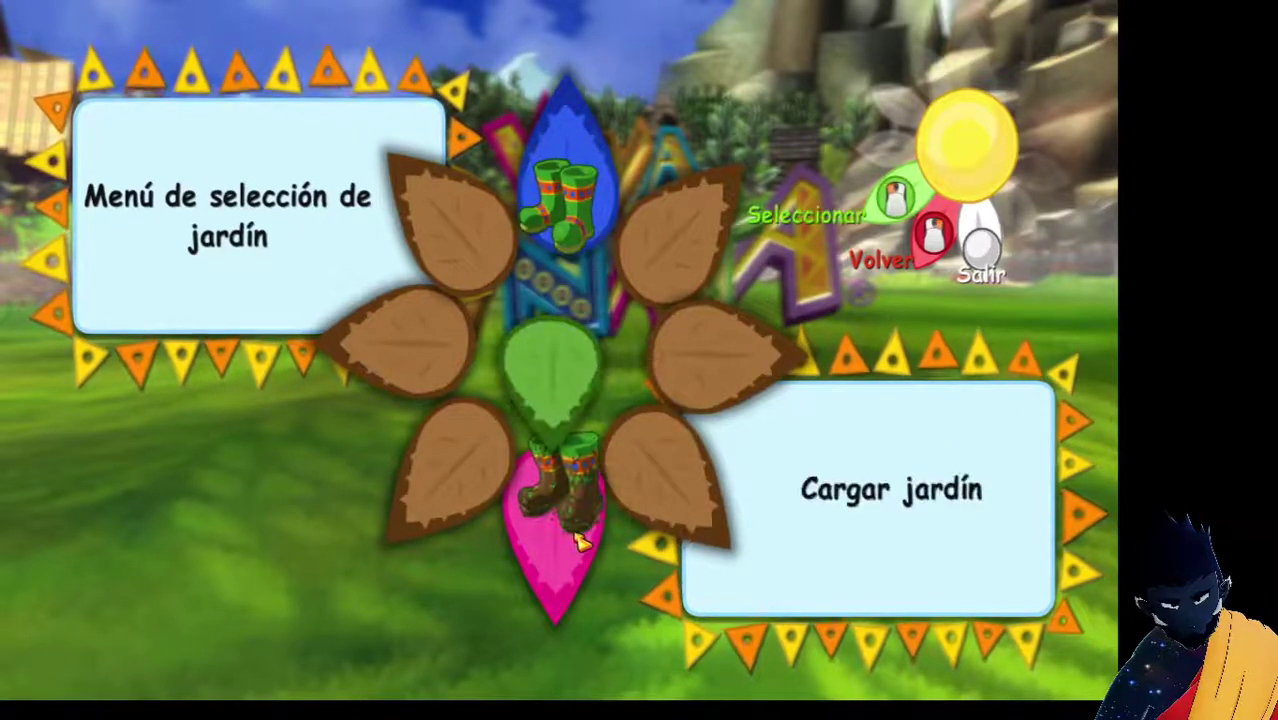
left_click(575, 172)
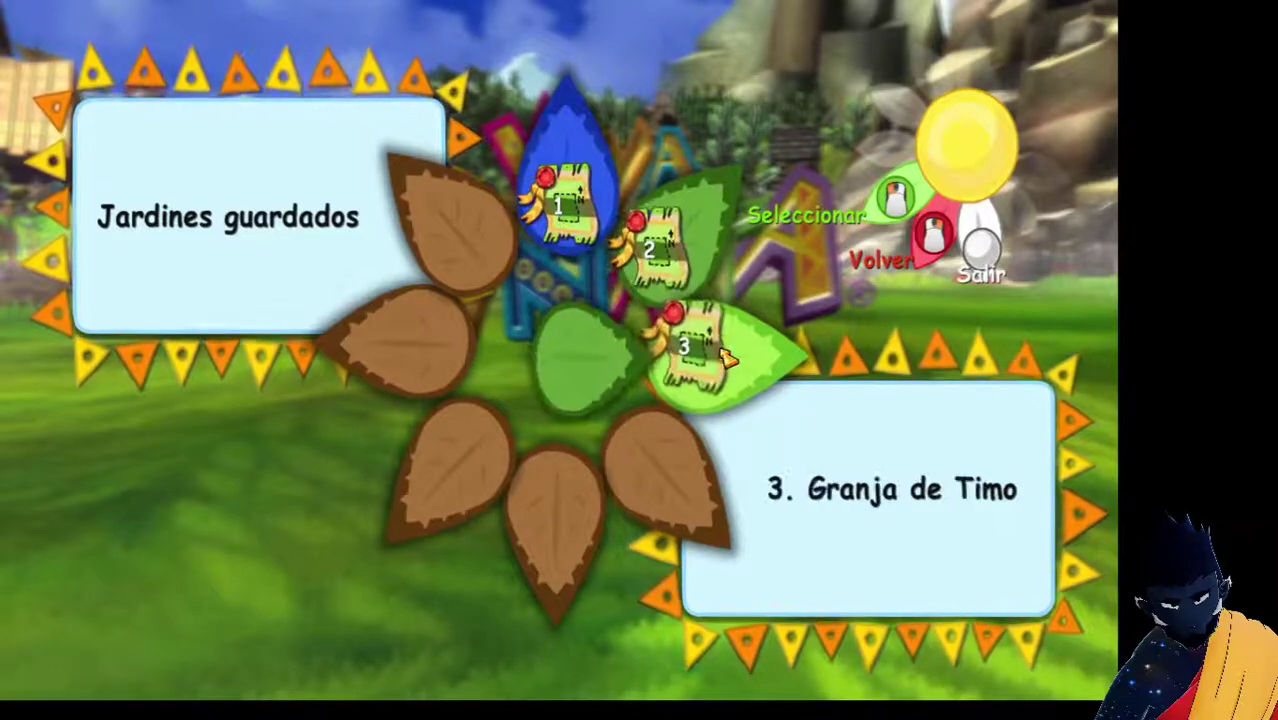
left_click(693, 262)
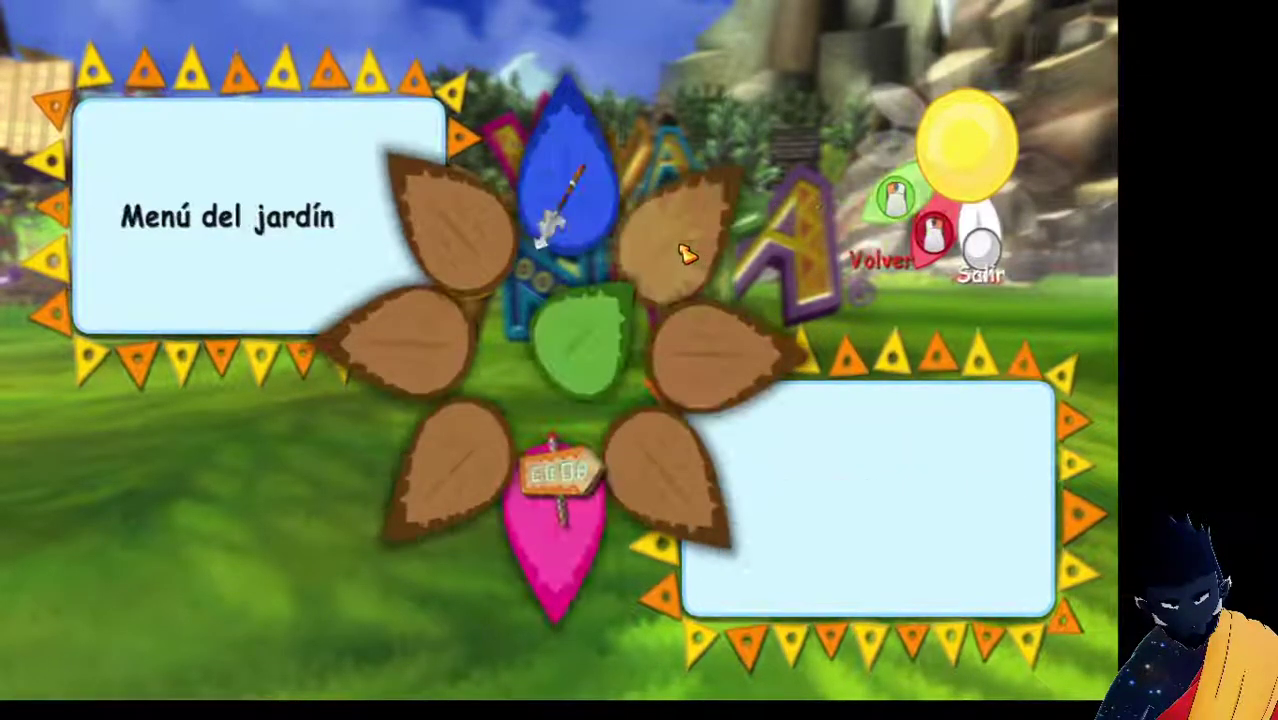
left_click(603, 178)
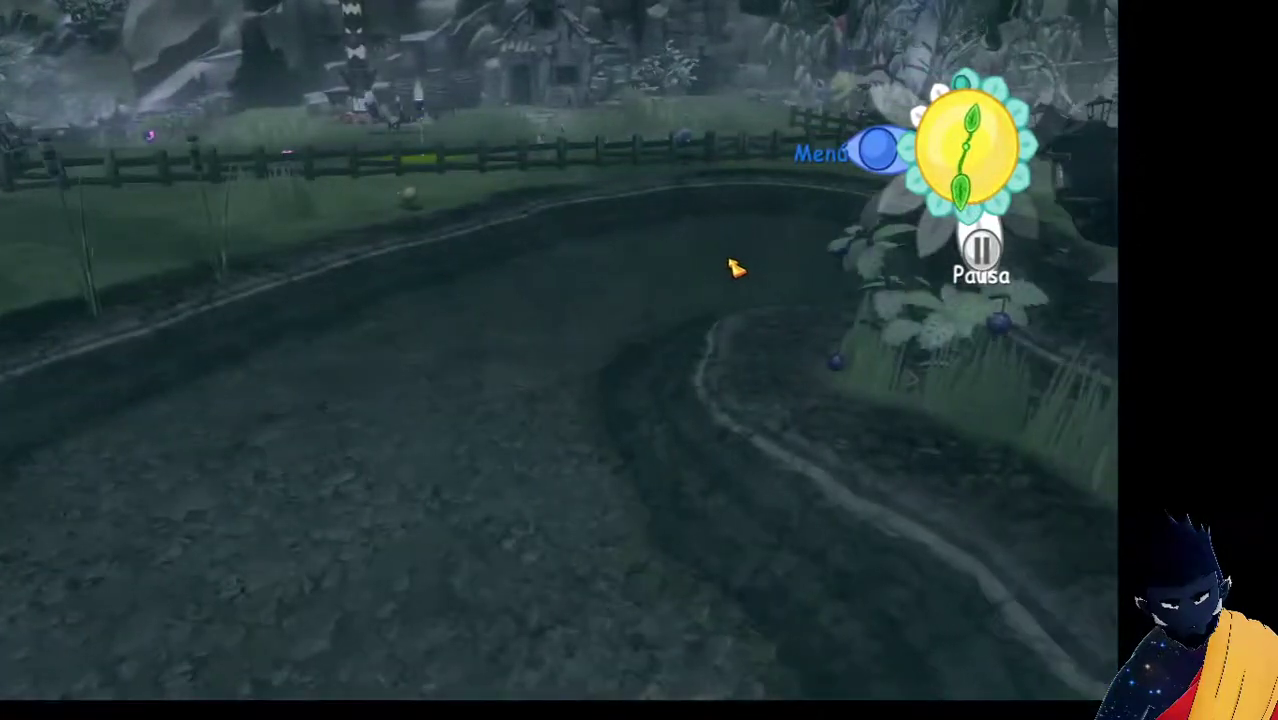
Step: Pause the garden and save the game, answering Sí to the save question
key("Escape")
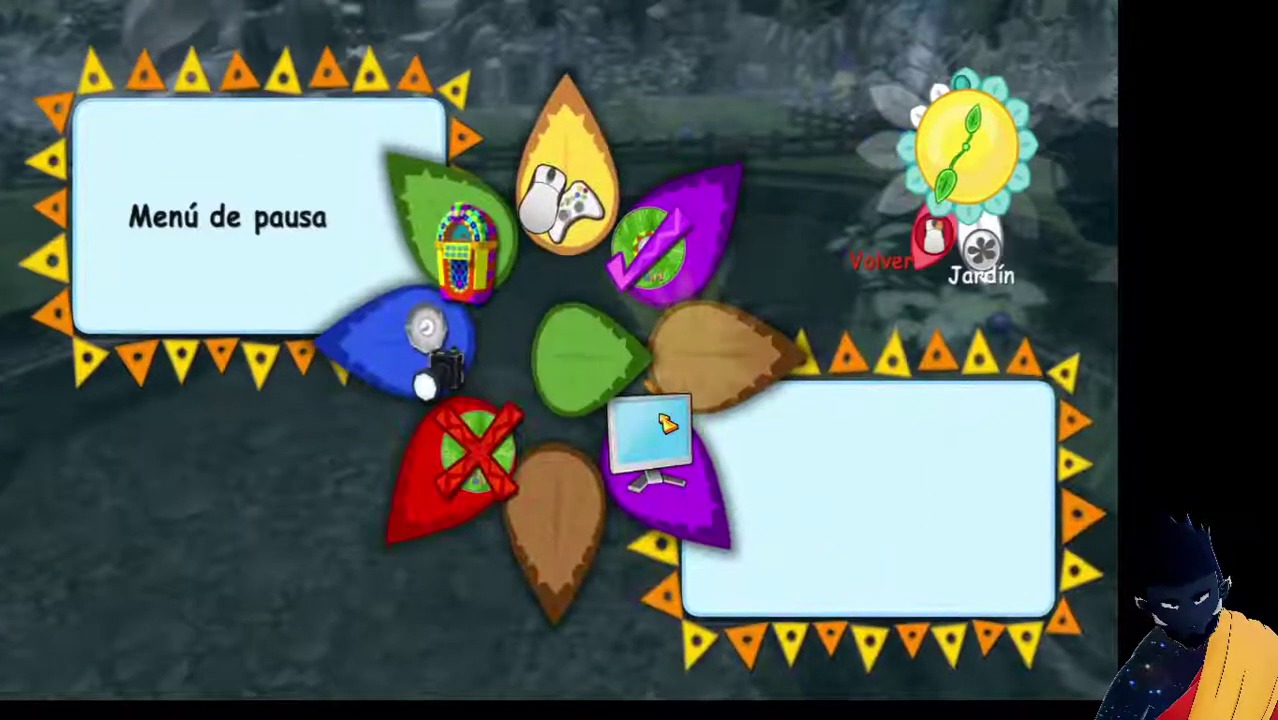
left_click(667, 447)
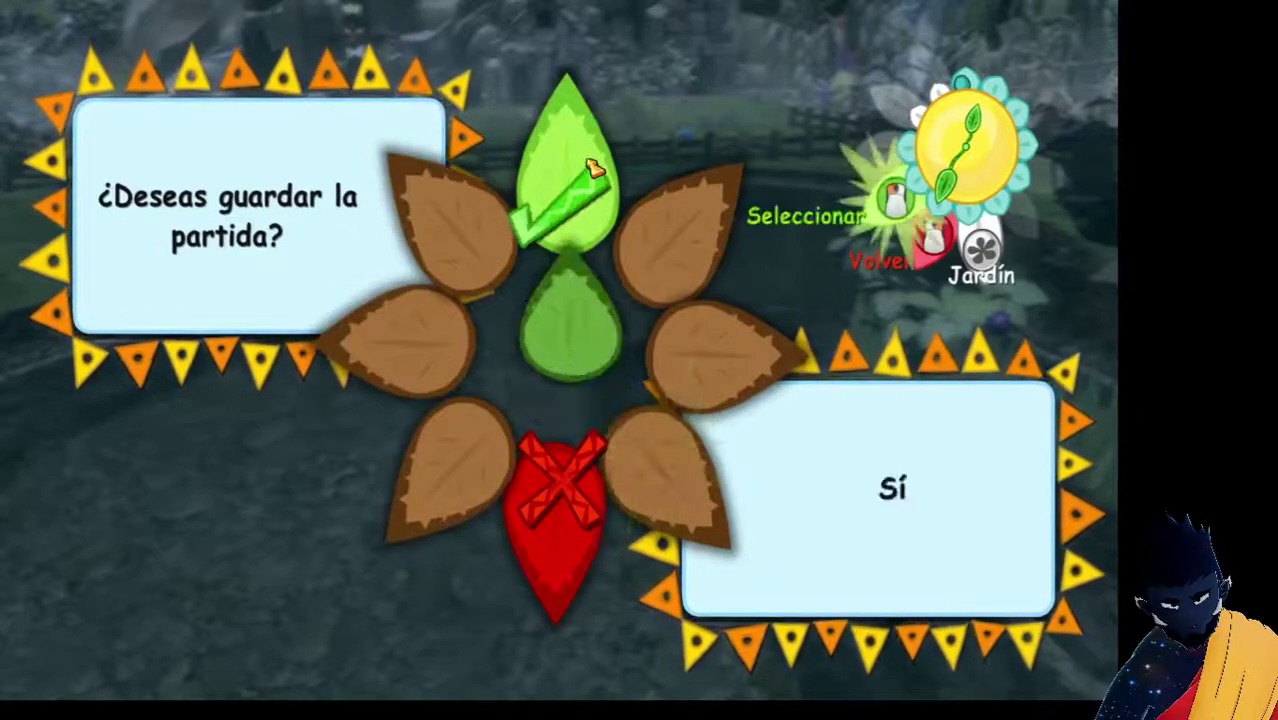
left_click(590, 178)
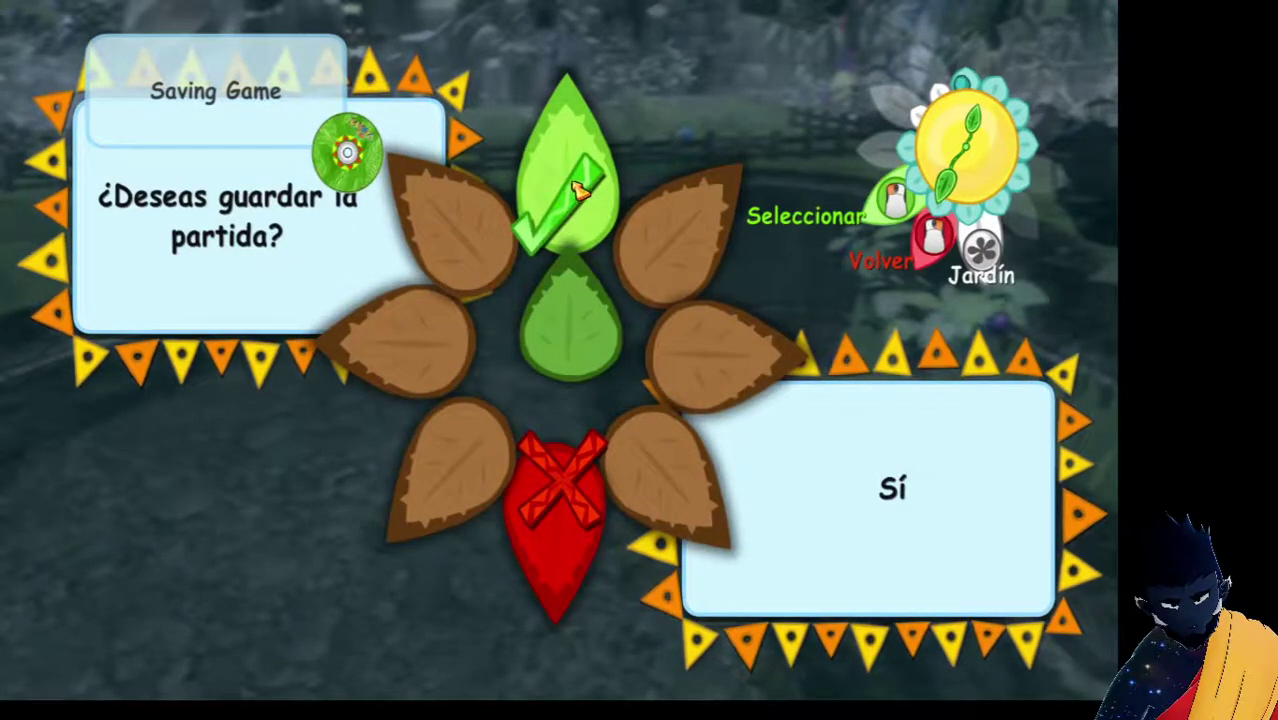